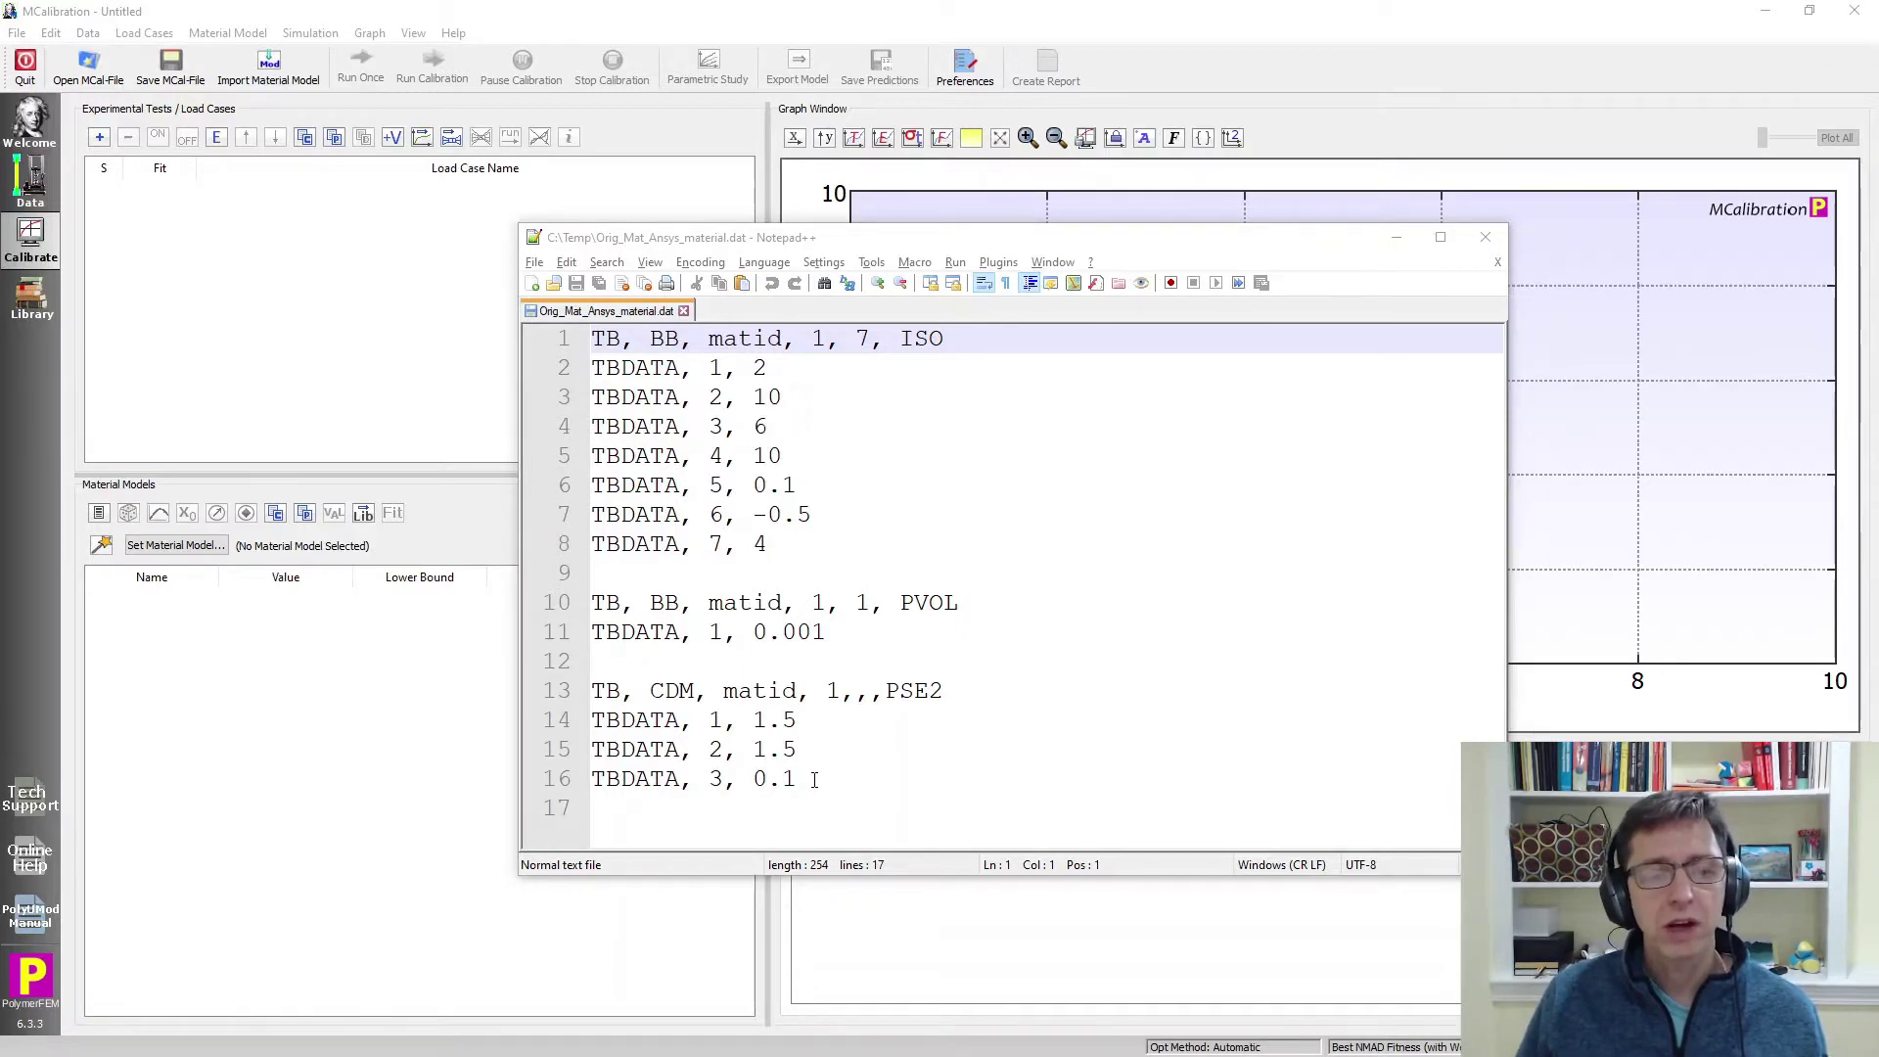
Select all the TB and TBDATA material commands in Notepad++, then bring MCalibration forward.
{"action": "left_click", "coordinate": [815, 780]}
{"action": "key", "text": "ctrl+a"}
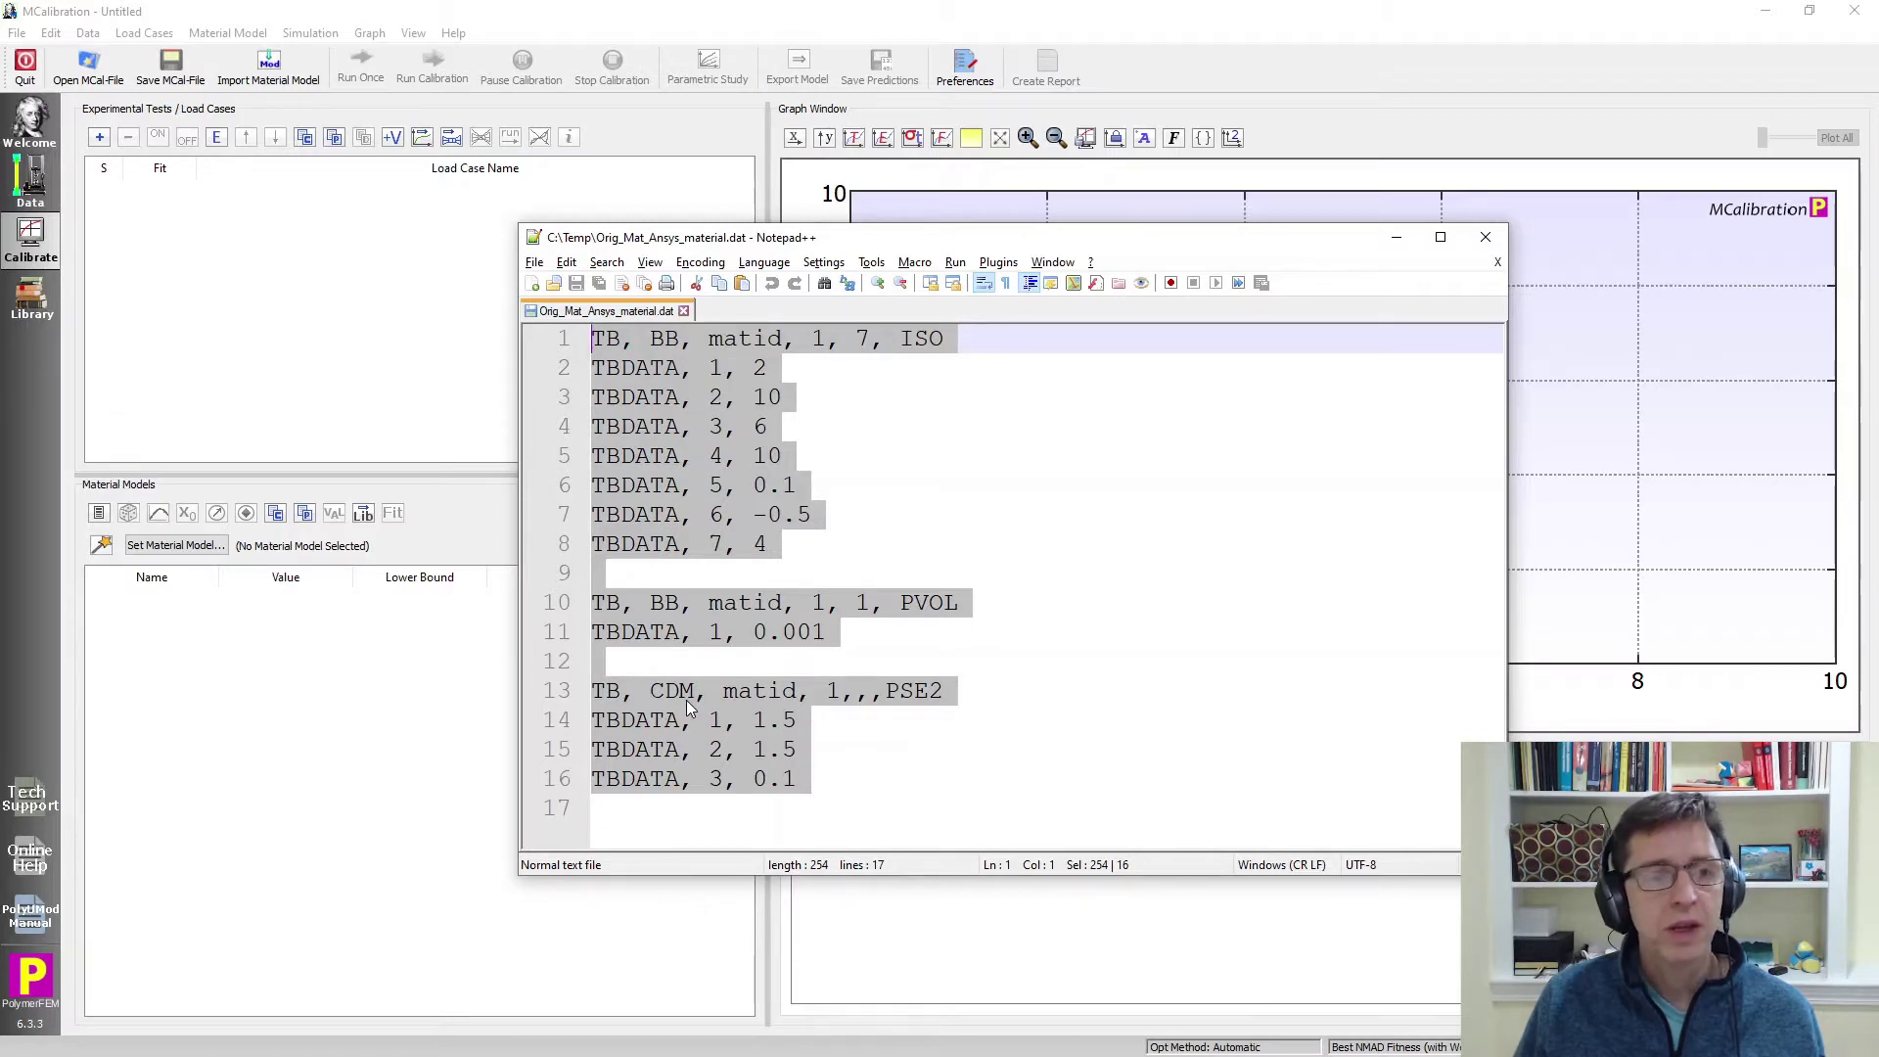
{"action": "left_click", "coordinate": [335, 732]}
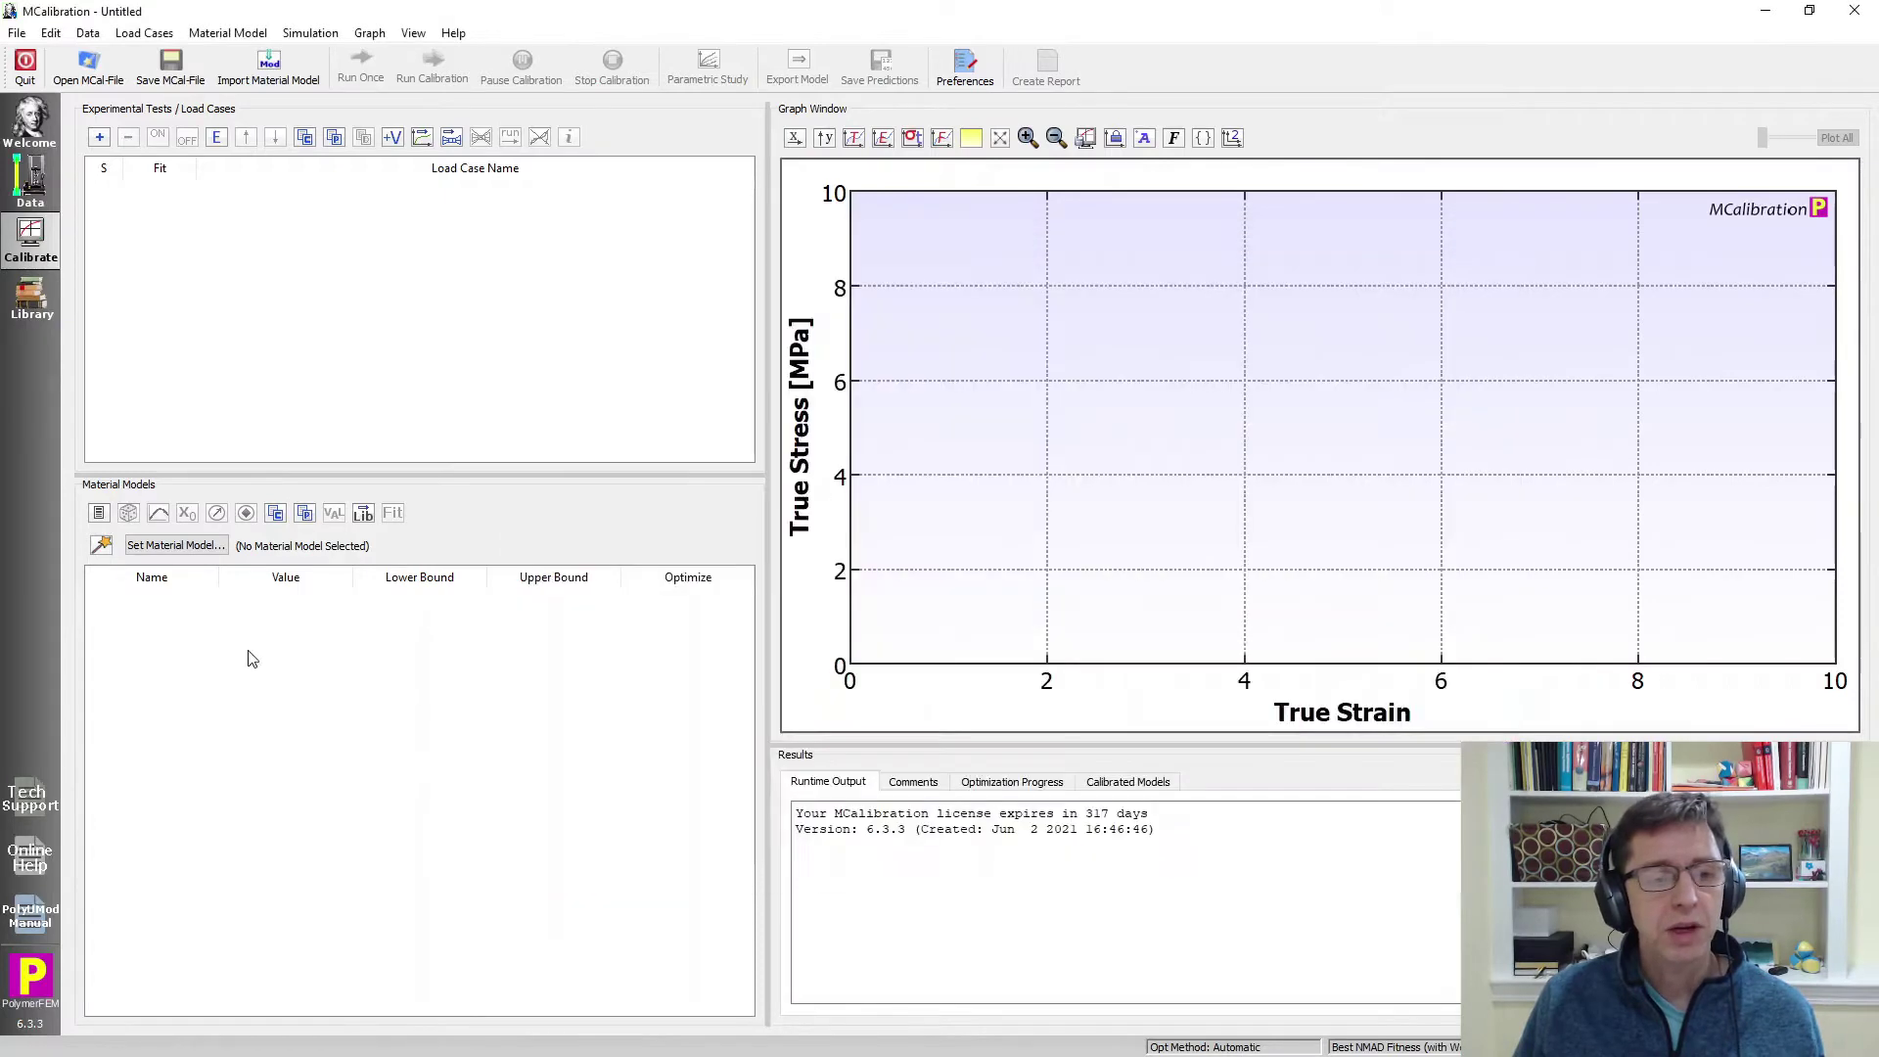
Choose the Ansys-Template material model and paste the TB/TBDATA commands into its APDL Commands box.
{"action": "left_click", "coordinate": [195, 554]}
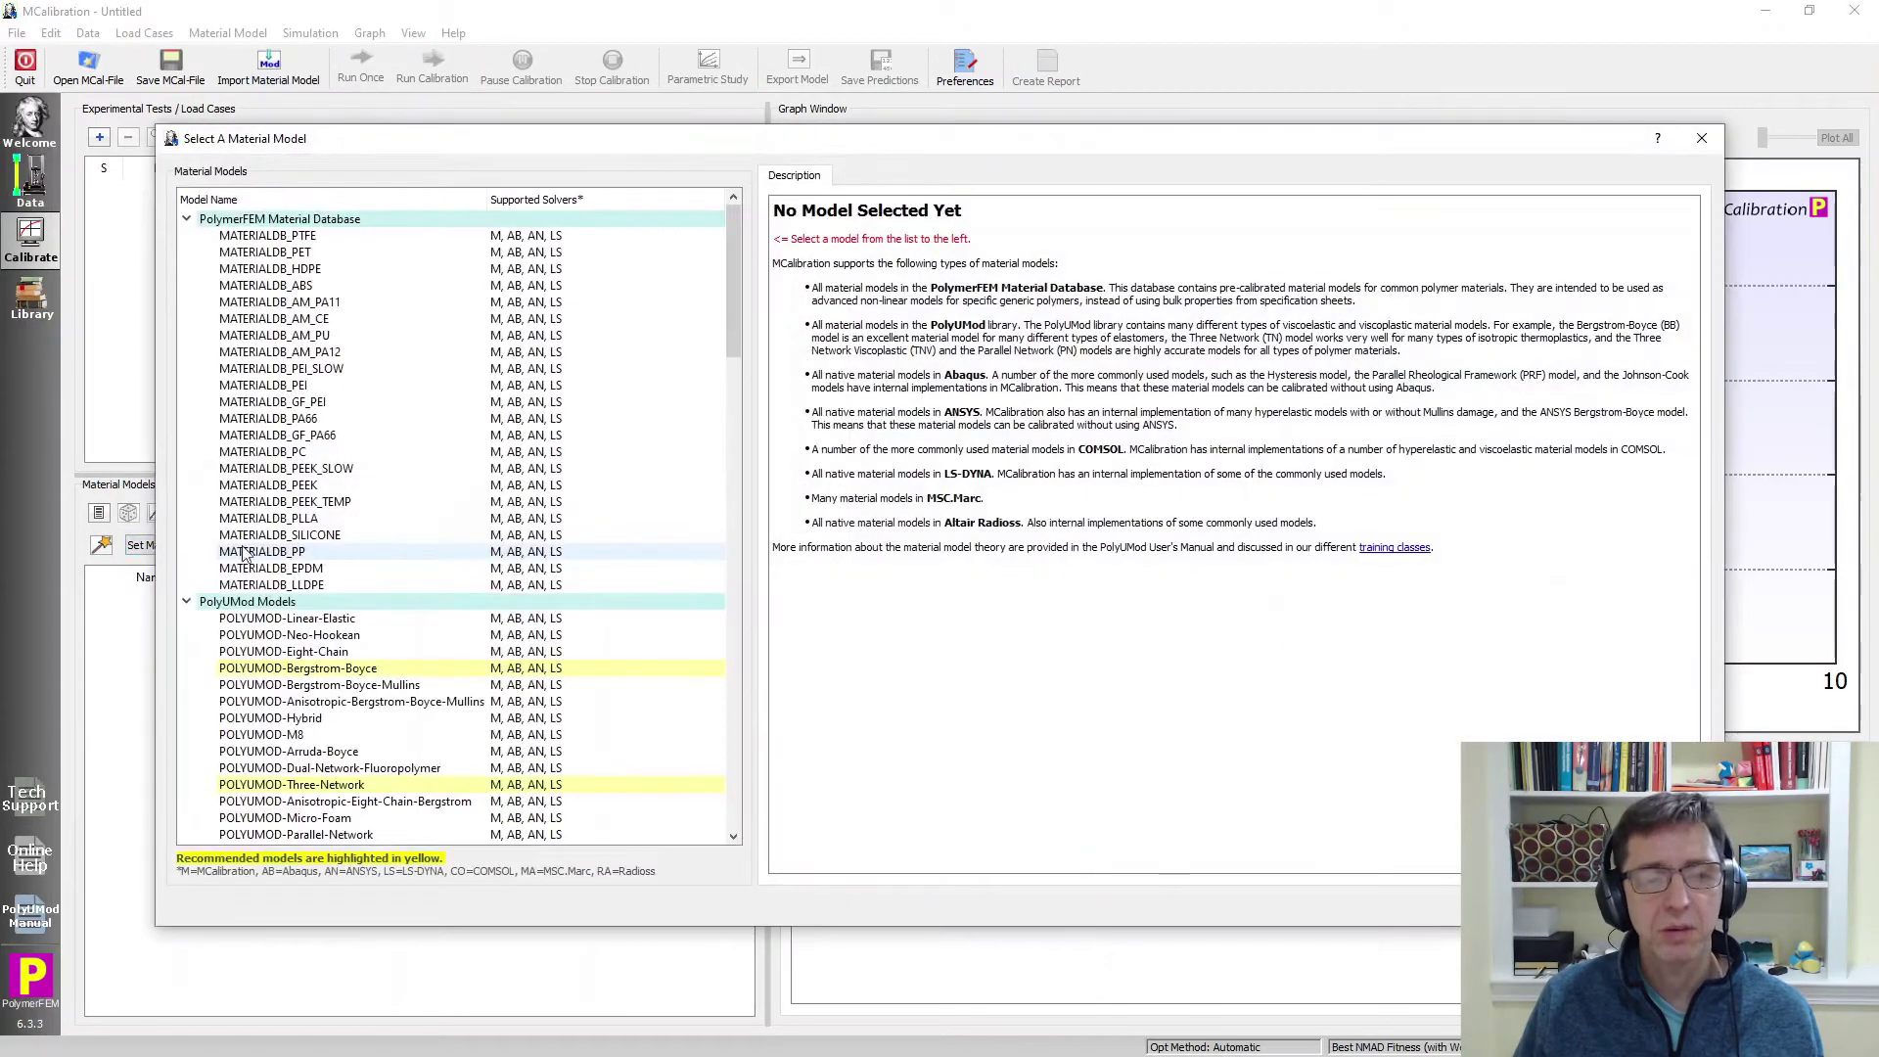
{"action": "scroll", "coordinate": [506, 554], "scroll_direction": "down", "scroll_amount": 6}
{"action": "scroll", "coordinate": [506, 554], "scroll_direction": "down", "scroll_amount": 15}
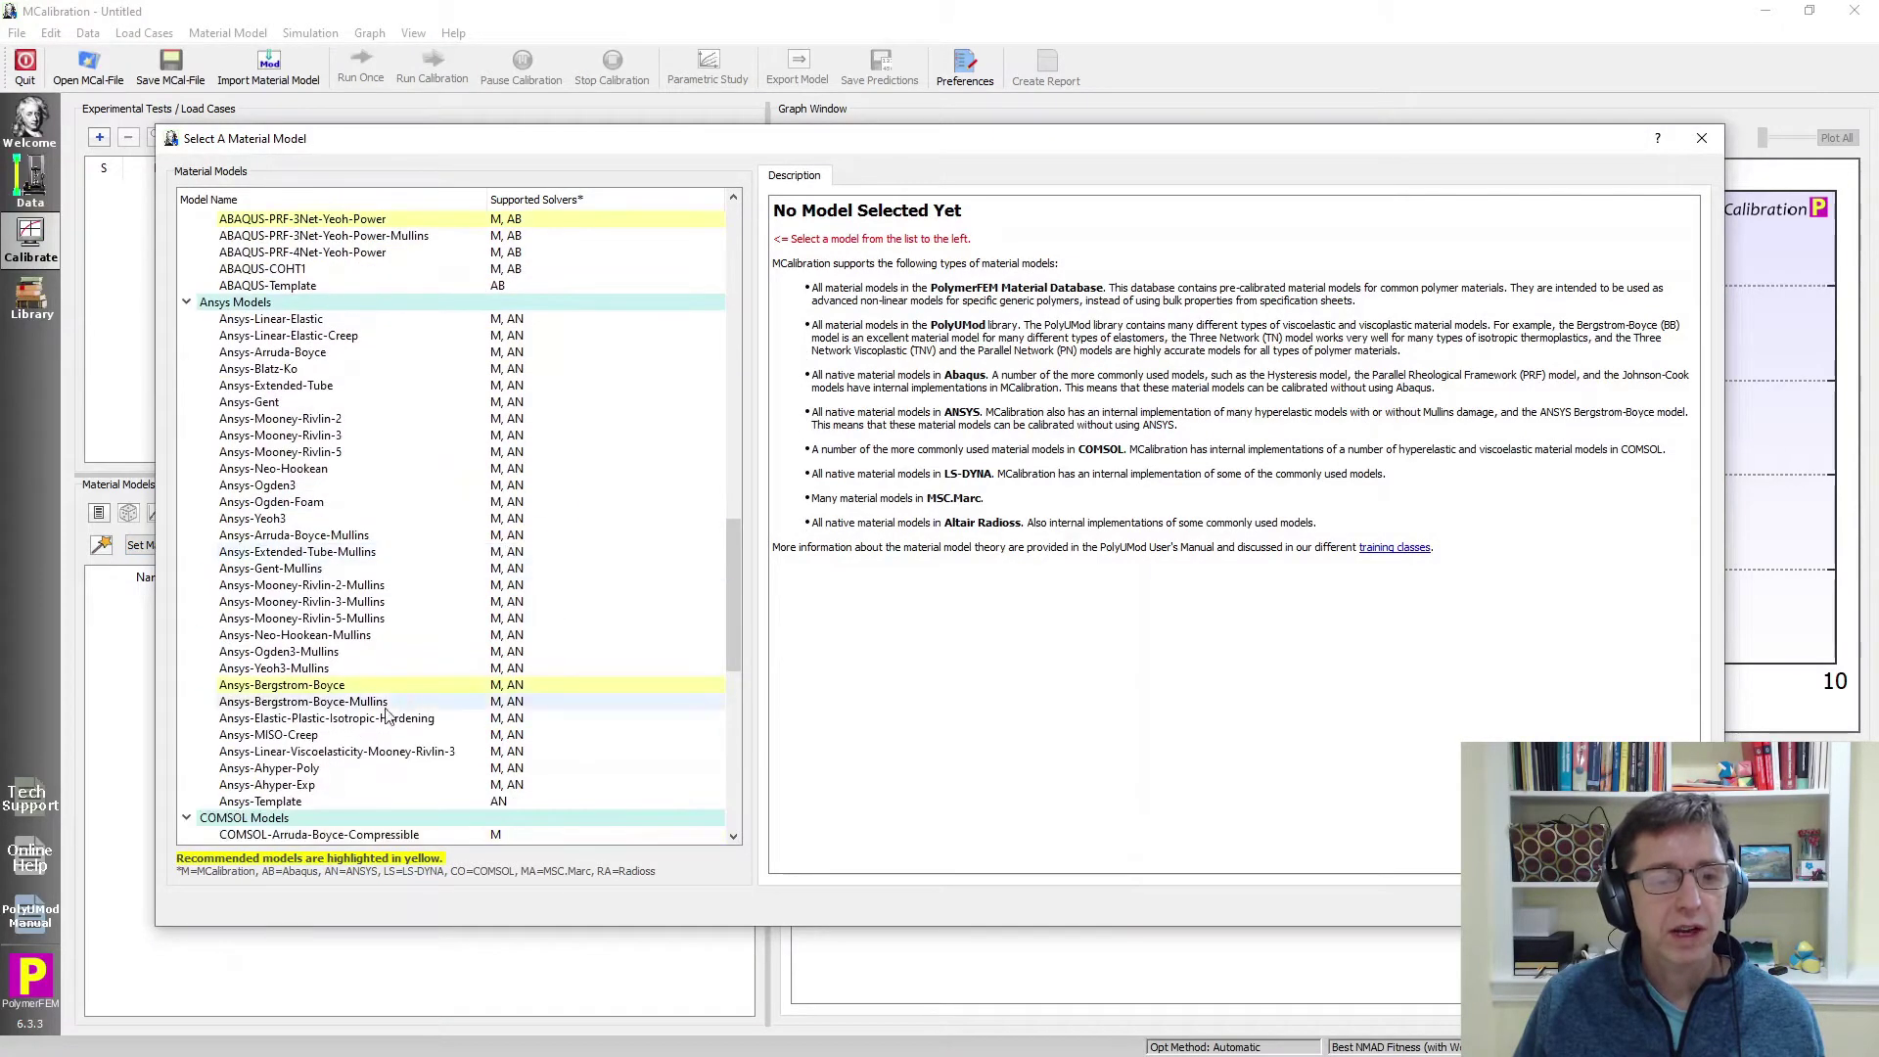
{"action": "left_click", "coordinate": [264, 800]}
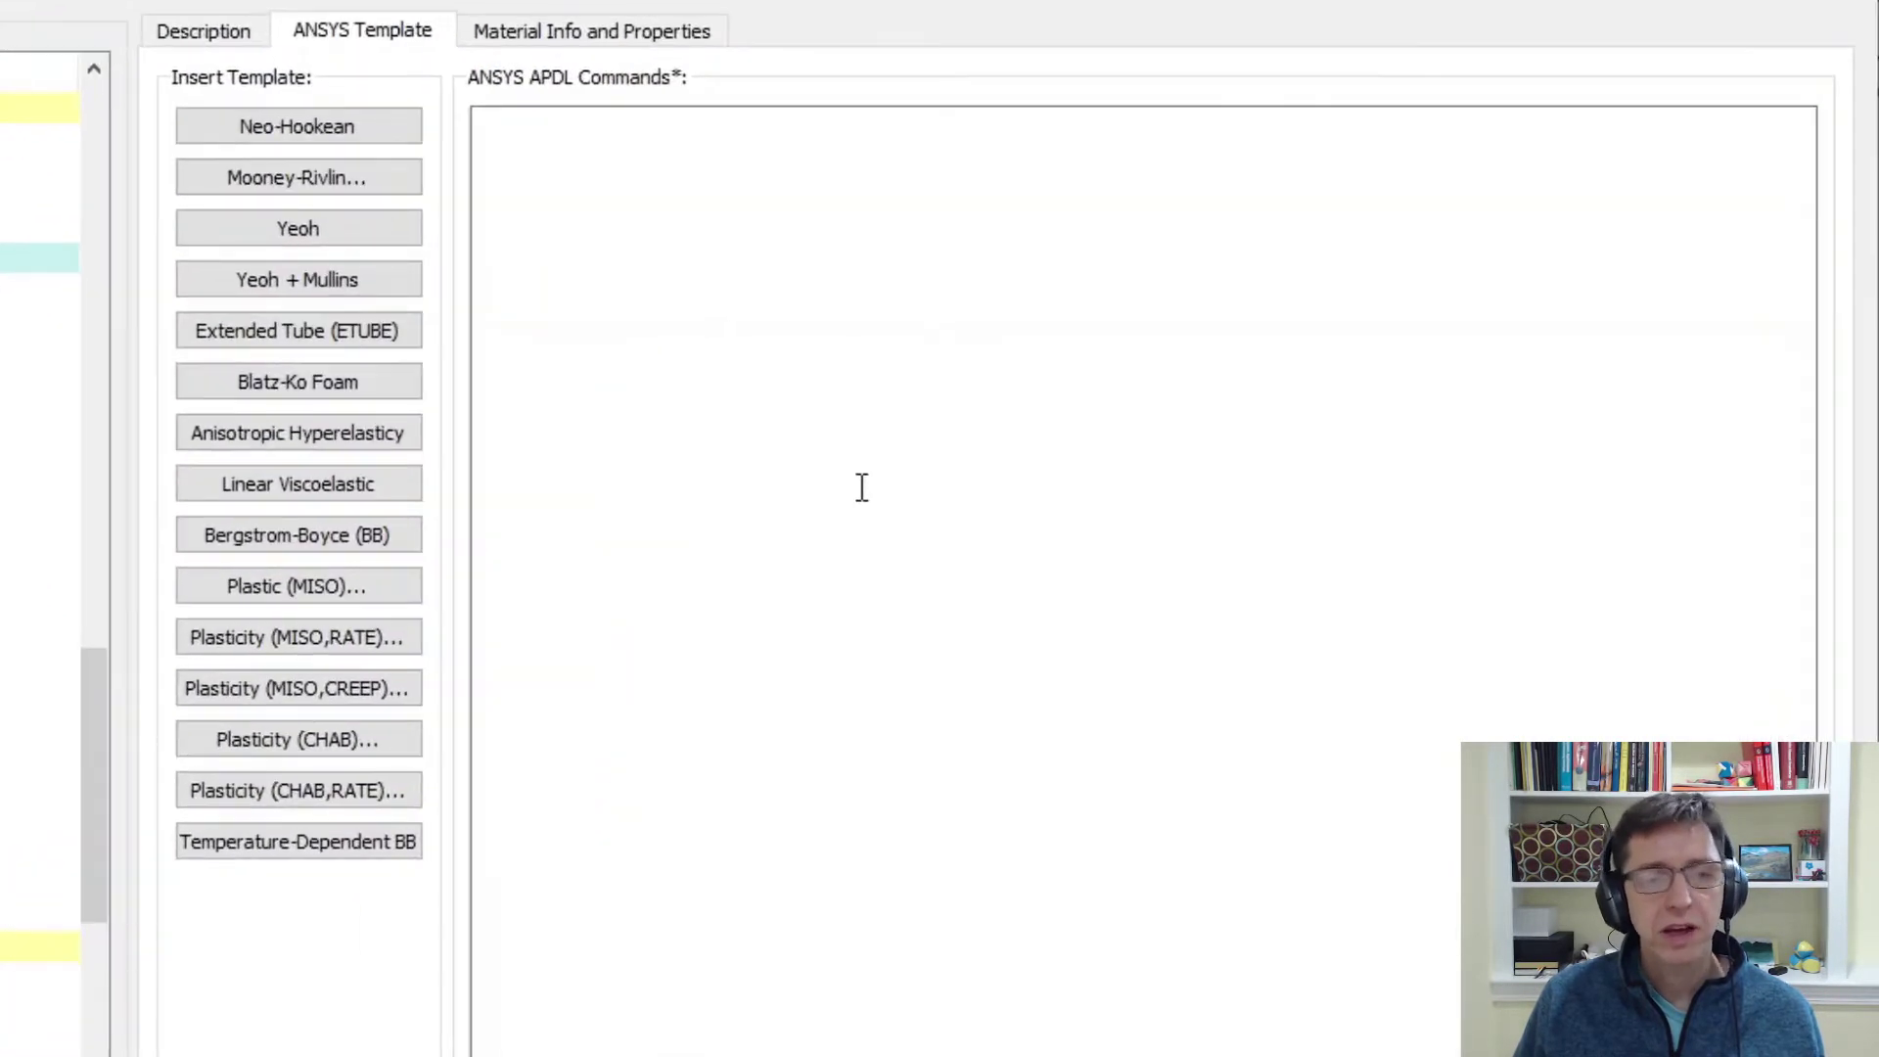
{"action": "left_click", "coordinate": [862, 486]}
{"action": "type", "text": "TB, BB, matid, 1, 7, ISO TBDATA, 1, 2 TBDATA, 2, 10 TBDATA, 3, 6 TBDATA, 4, 10 TBDATA, 5, 0.1 TBDATA, 6, -0.5 TBDATA, 7, 4  TB, BB, matid, 1, 1, PVOL TBDATA, 1, 0.001  TB, CDM, matid, 1,,,PSE2 TBDATA, 1, 1.5 TBDATA, 2, 1.5 TBDATA, 3, 0.1"}
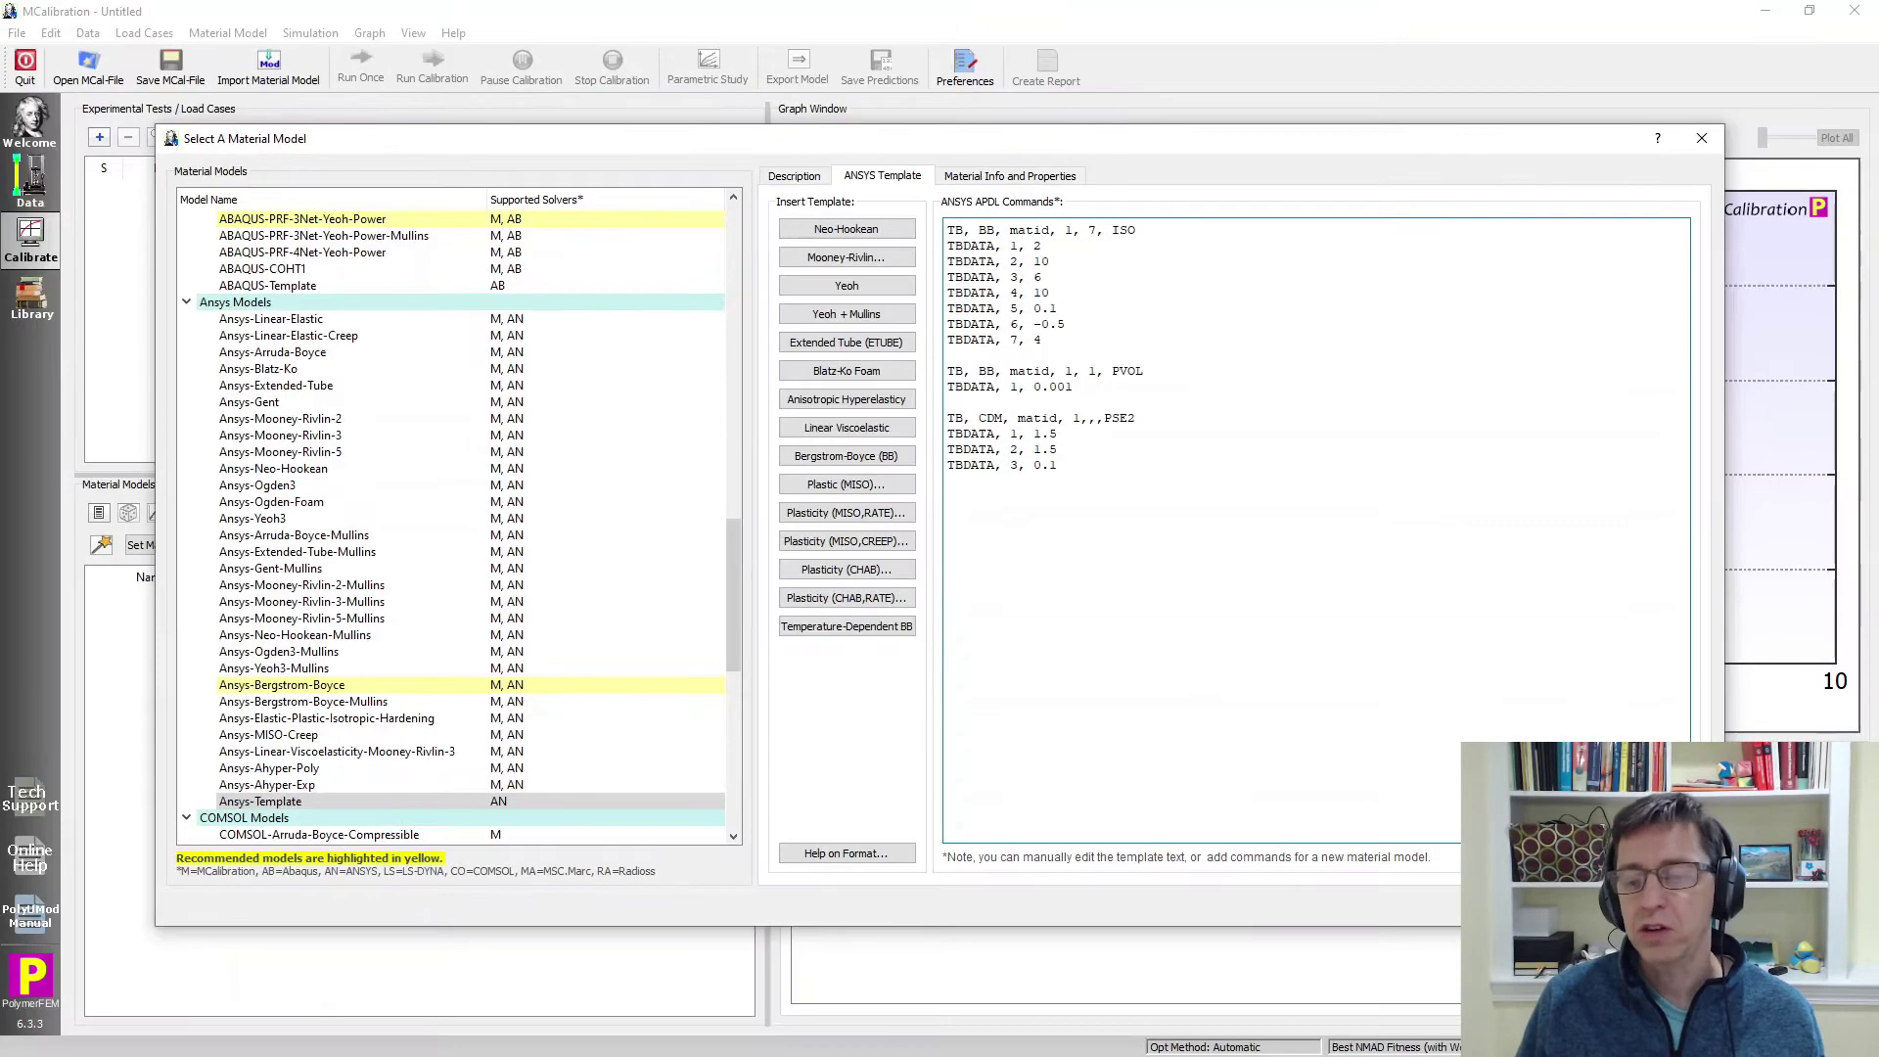
{"action": "key", "text": "Return"}
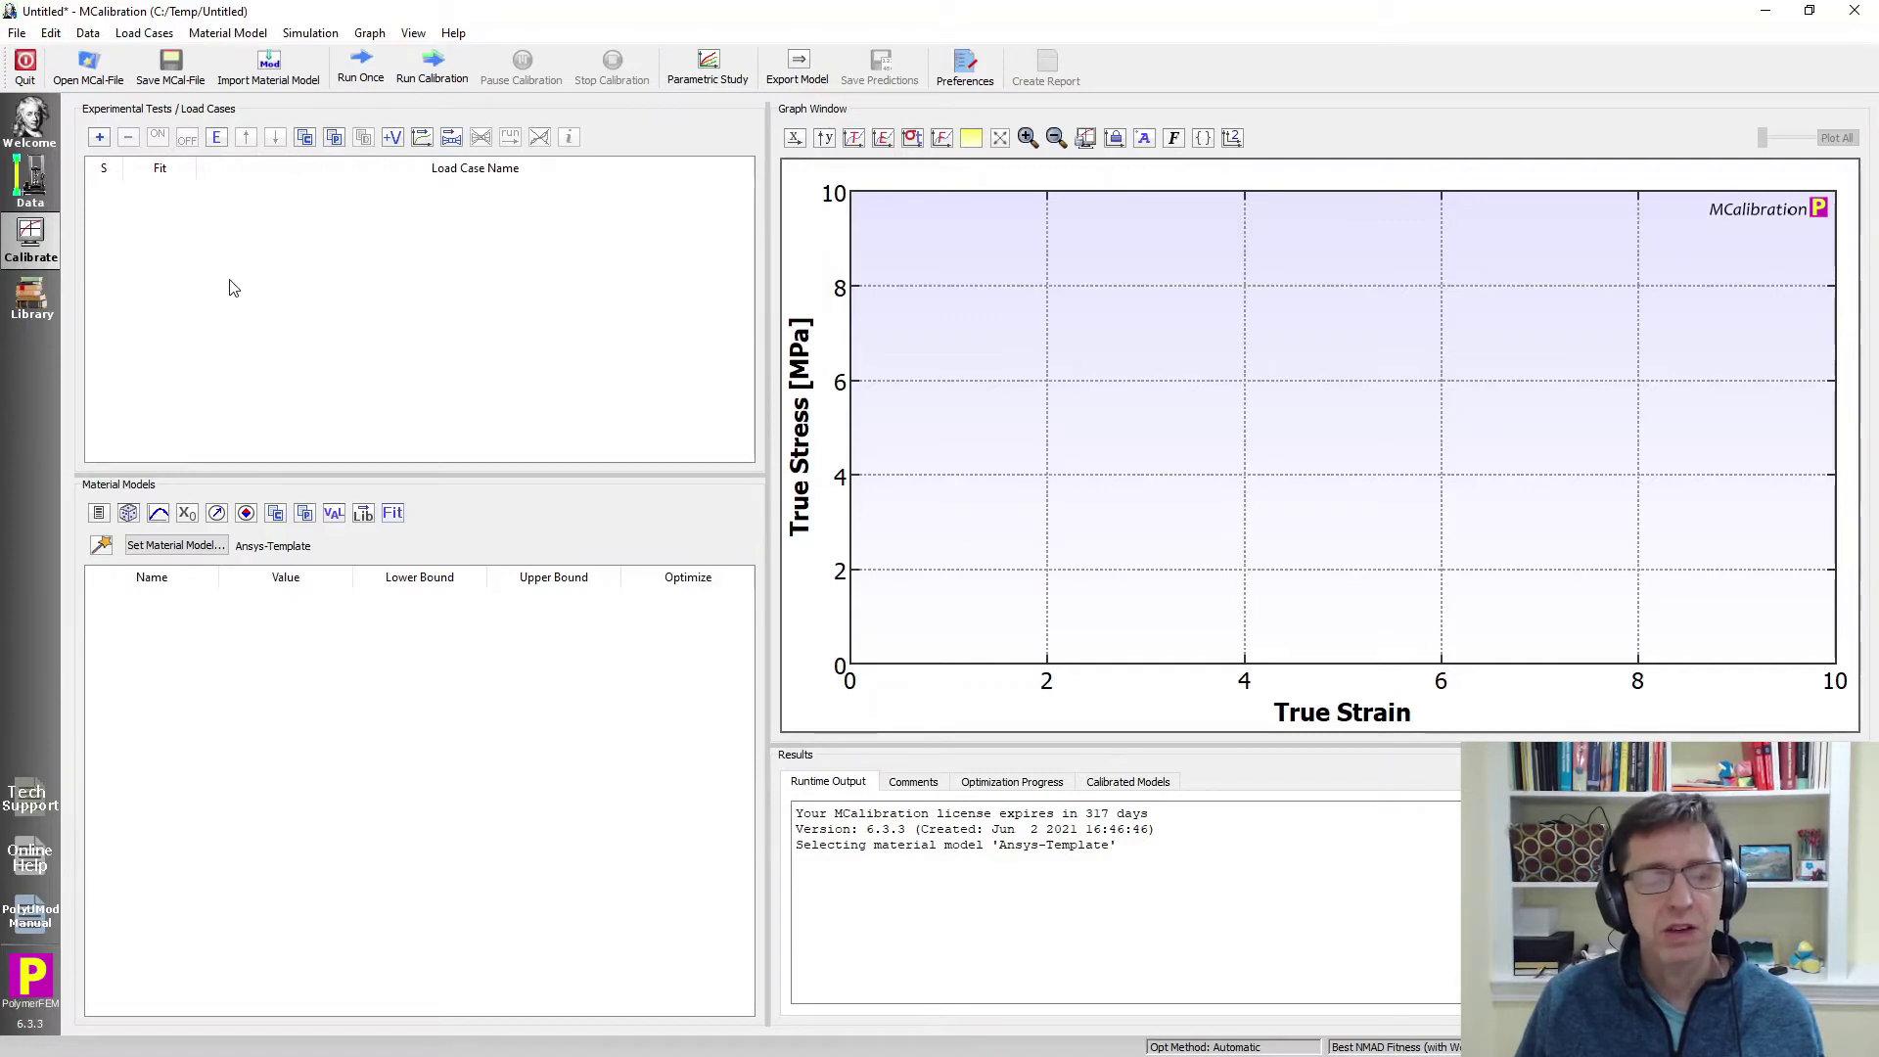
Add load case LC 0 as a segment-based Virtual Experiment: engineering strain rate 0.01 up to strain 0.5.
{"action": "left_click", "coordinate": [100, 138]}
{"action": "left_click", "coordinate": [373, 139]}
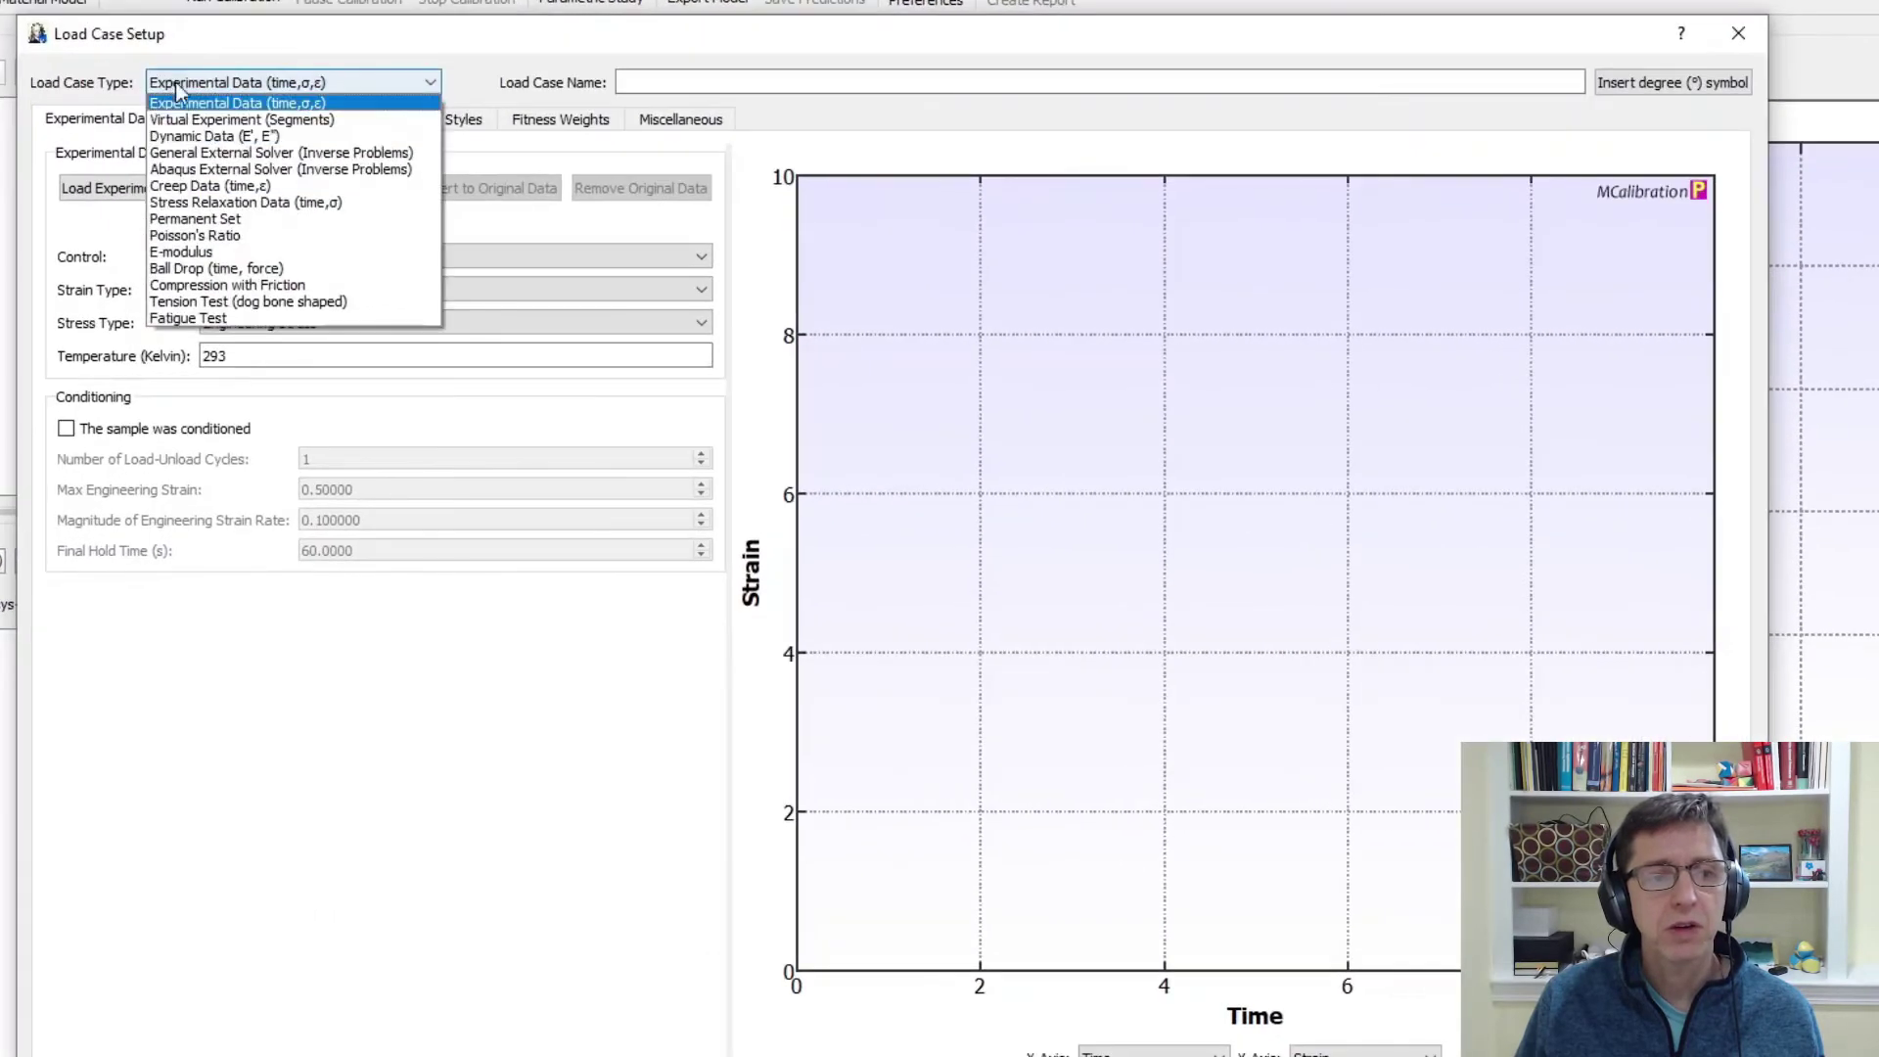
{"action": "left_click", "coordinate": [182, 119]}
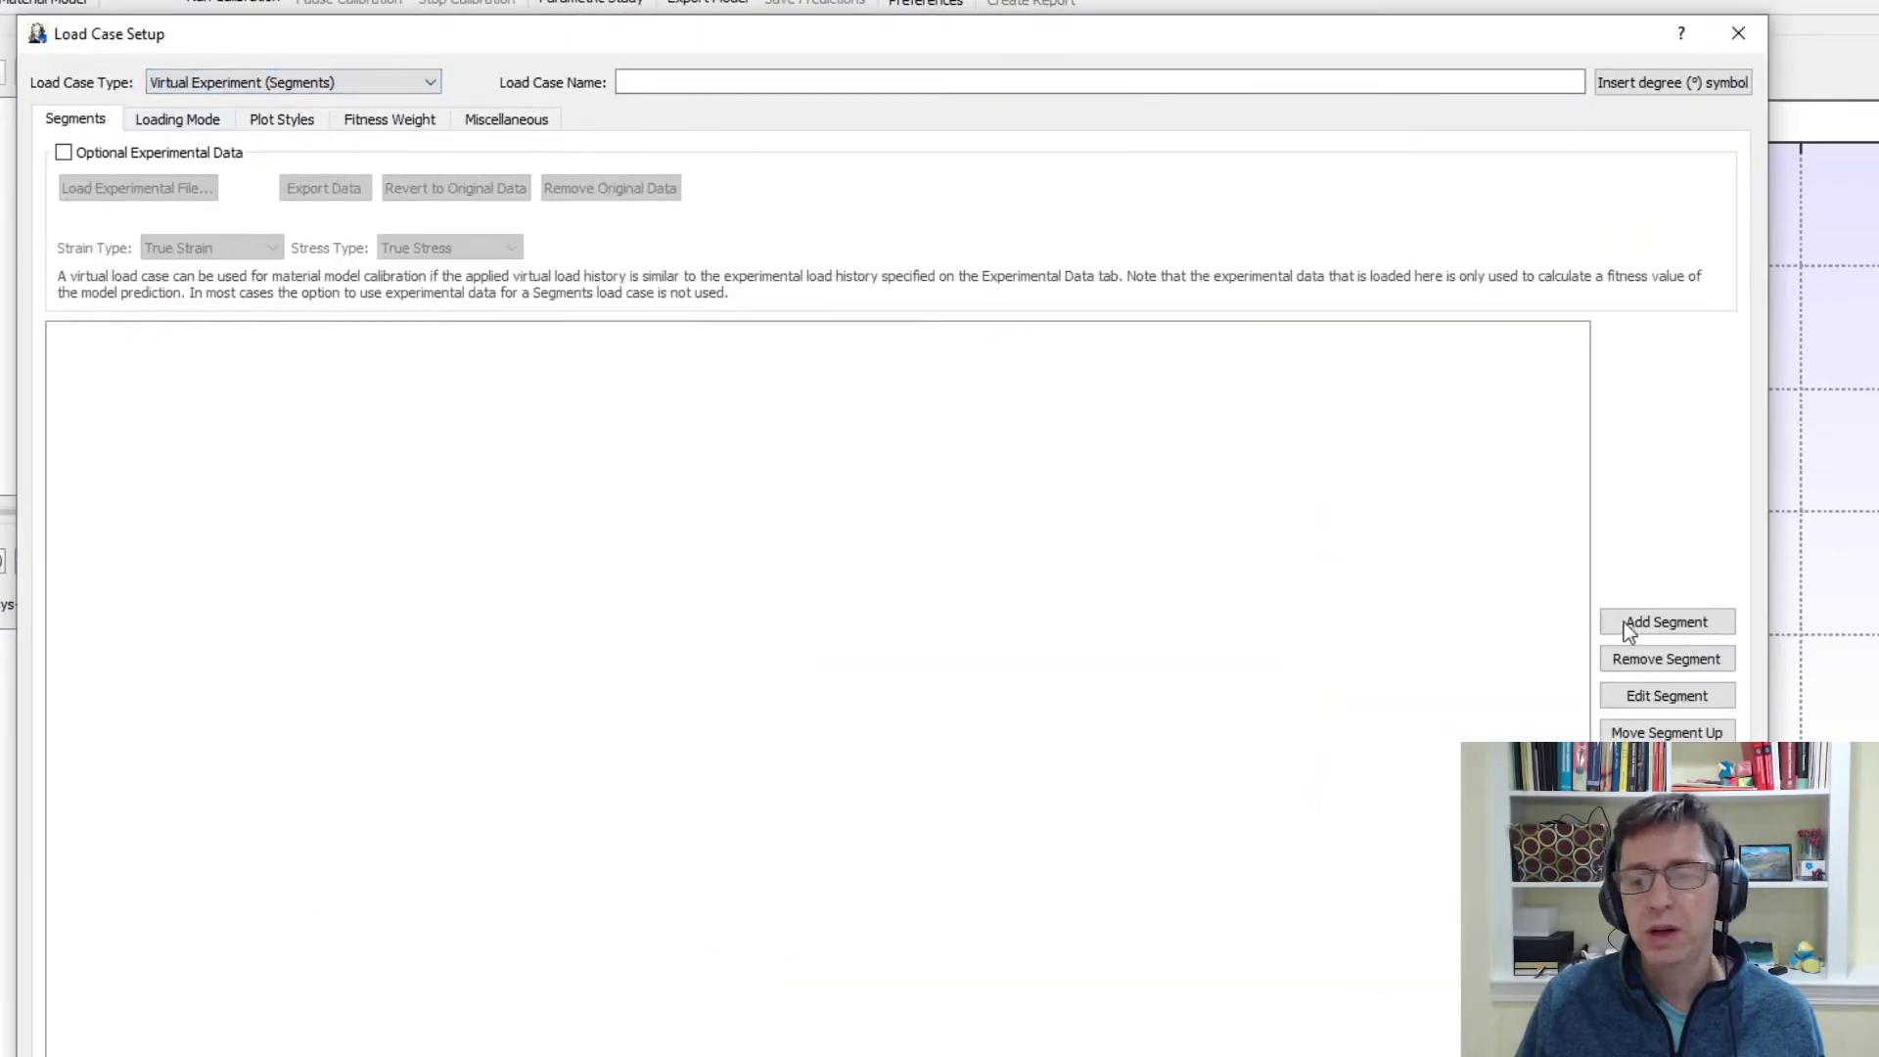
{"action": "left_click", "coordinate": [1648, 624]}
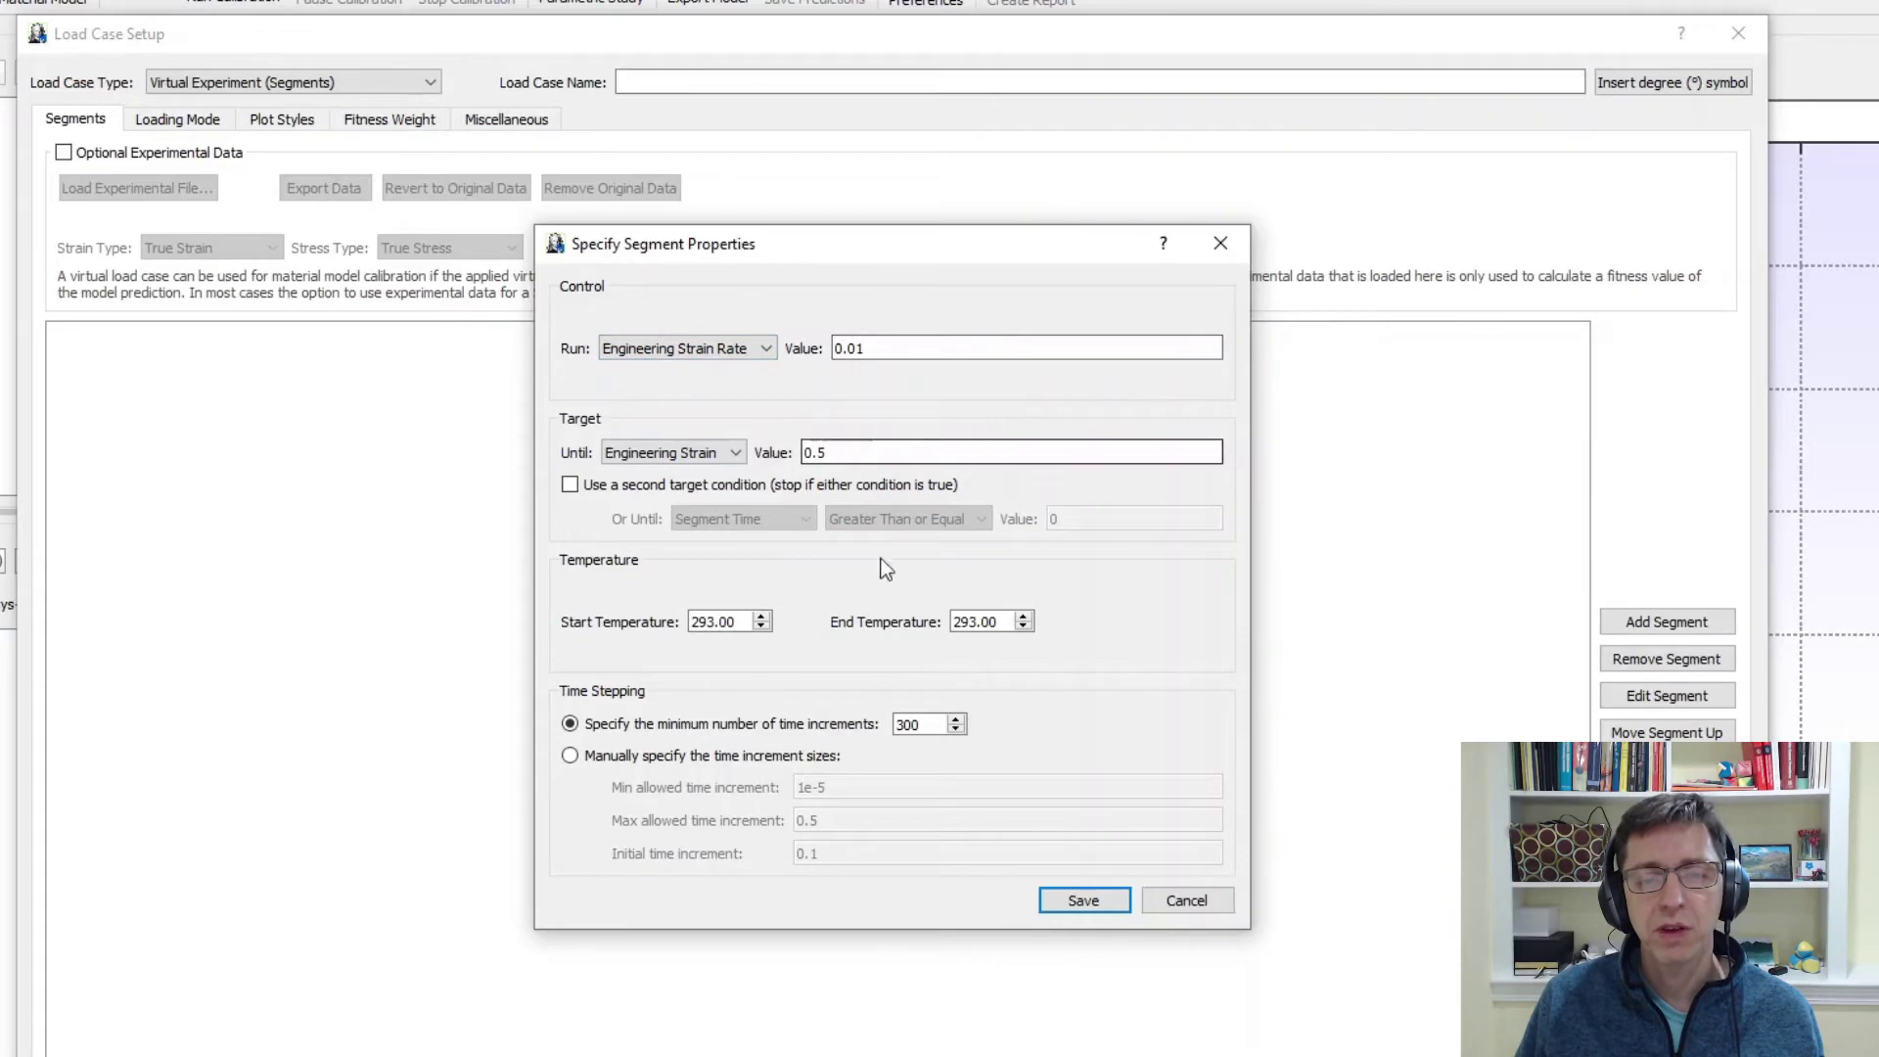
{"action": "left_click", "coordinate": [1084, 901]}
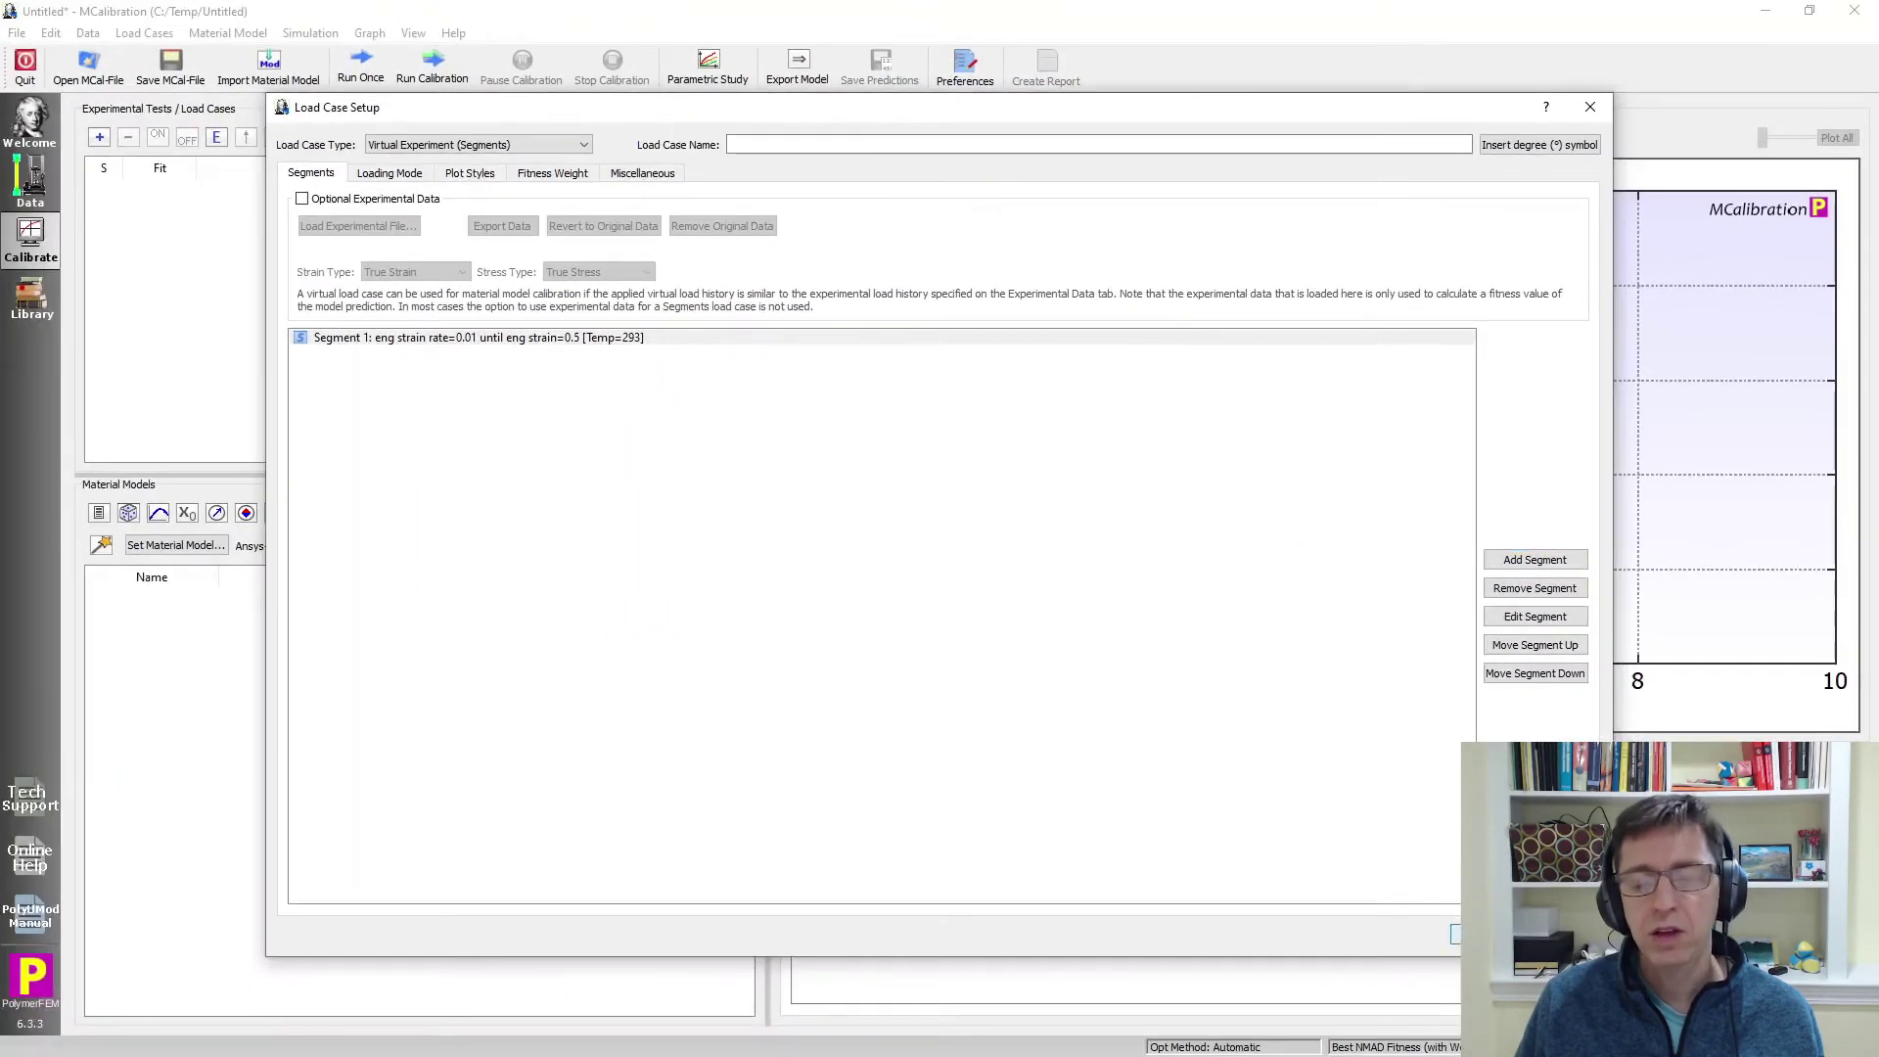
{"action": "left_click", "coordinate": [1498, 1043]}
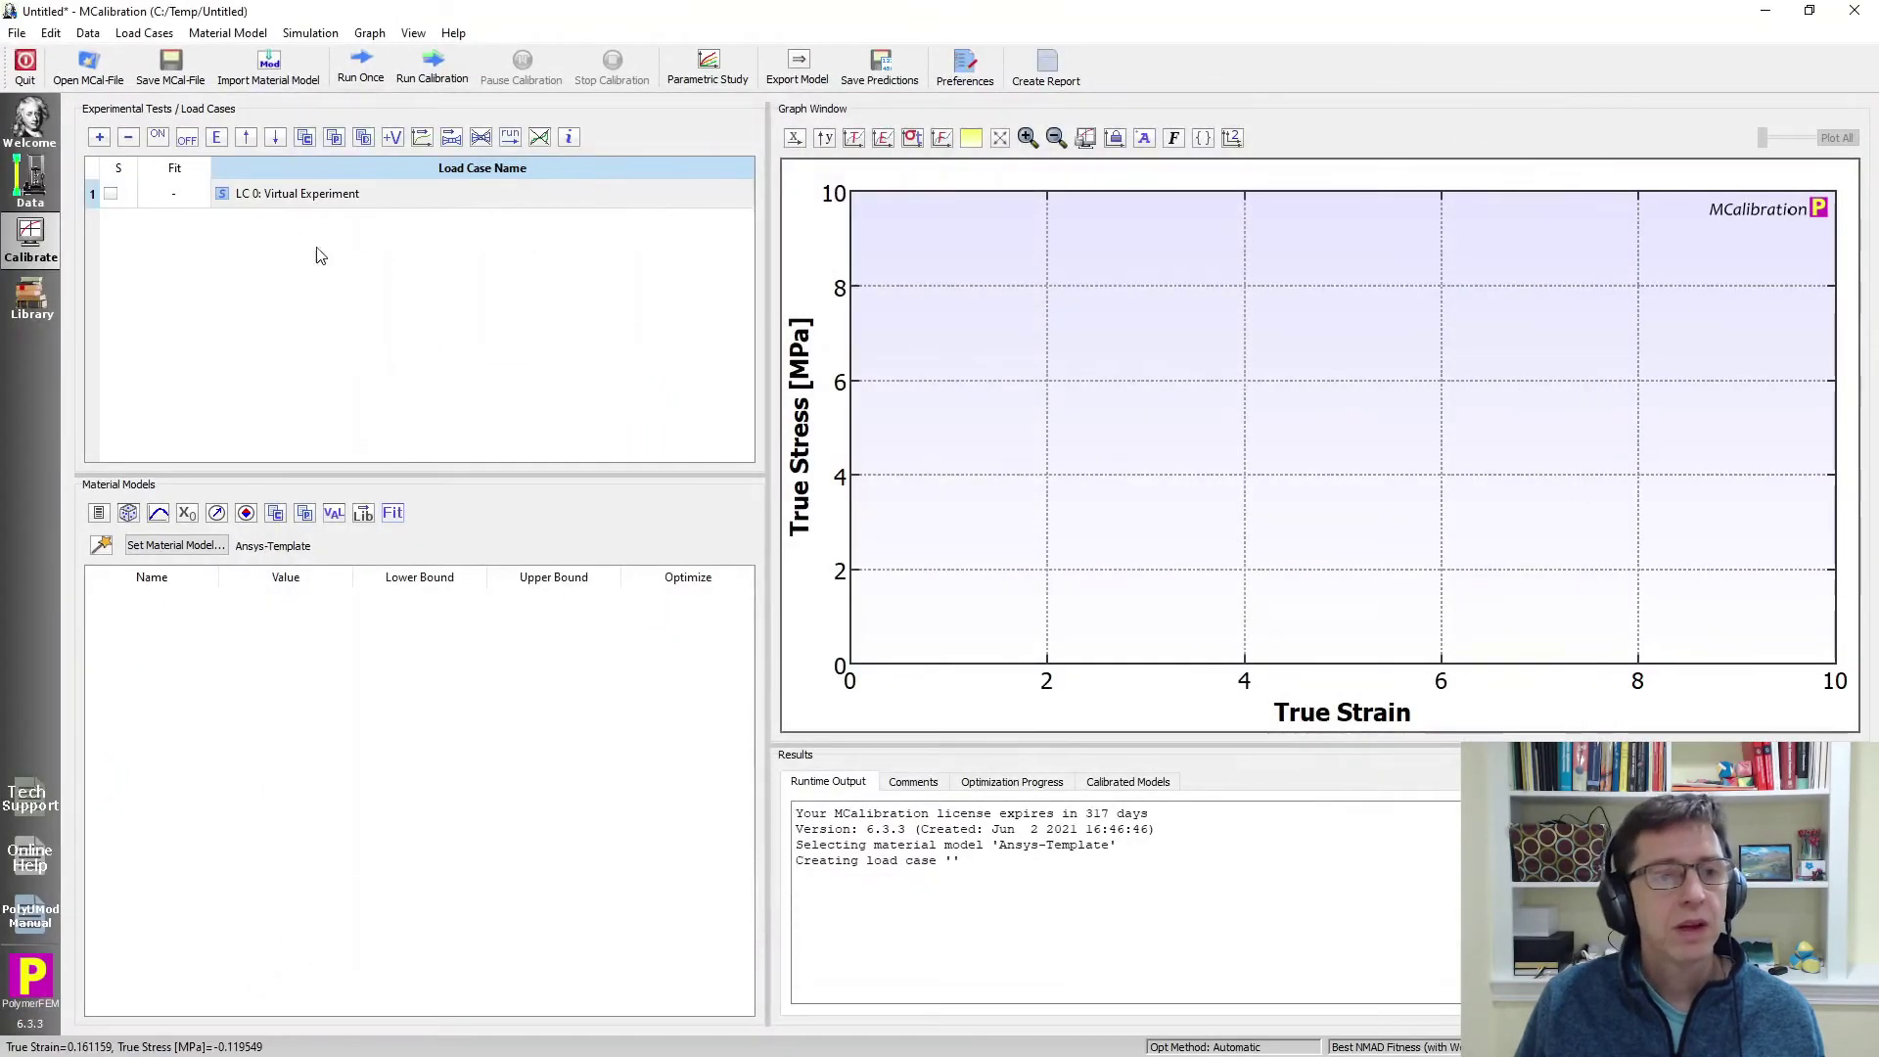
{"action": "left_click", "coordinate": [315, 195]}
Rename load case LC 0 to 'Ten' and run once to plot its stress-strain prediction.
{"action": "right_click", "coordinate": [315, 195]}
{"action": "left_click", "coordinate": [224, 300]}
{"action": "left_click", "coordinate": [294, 199]}
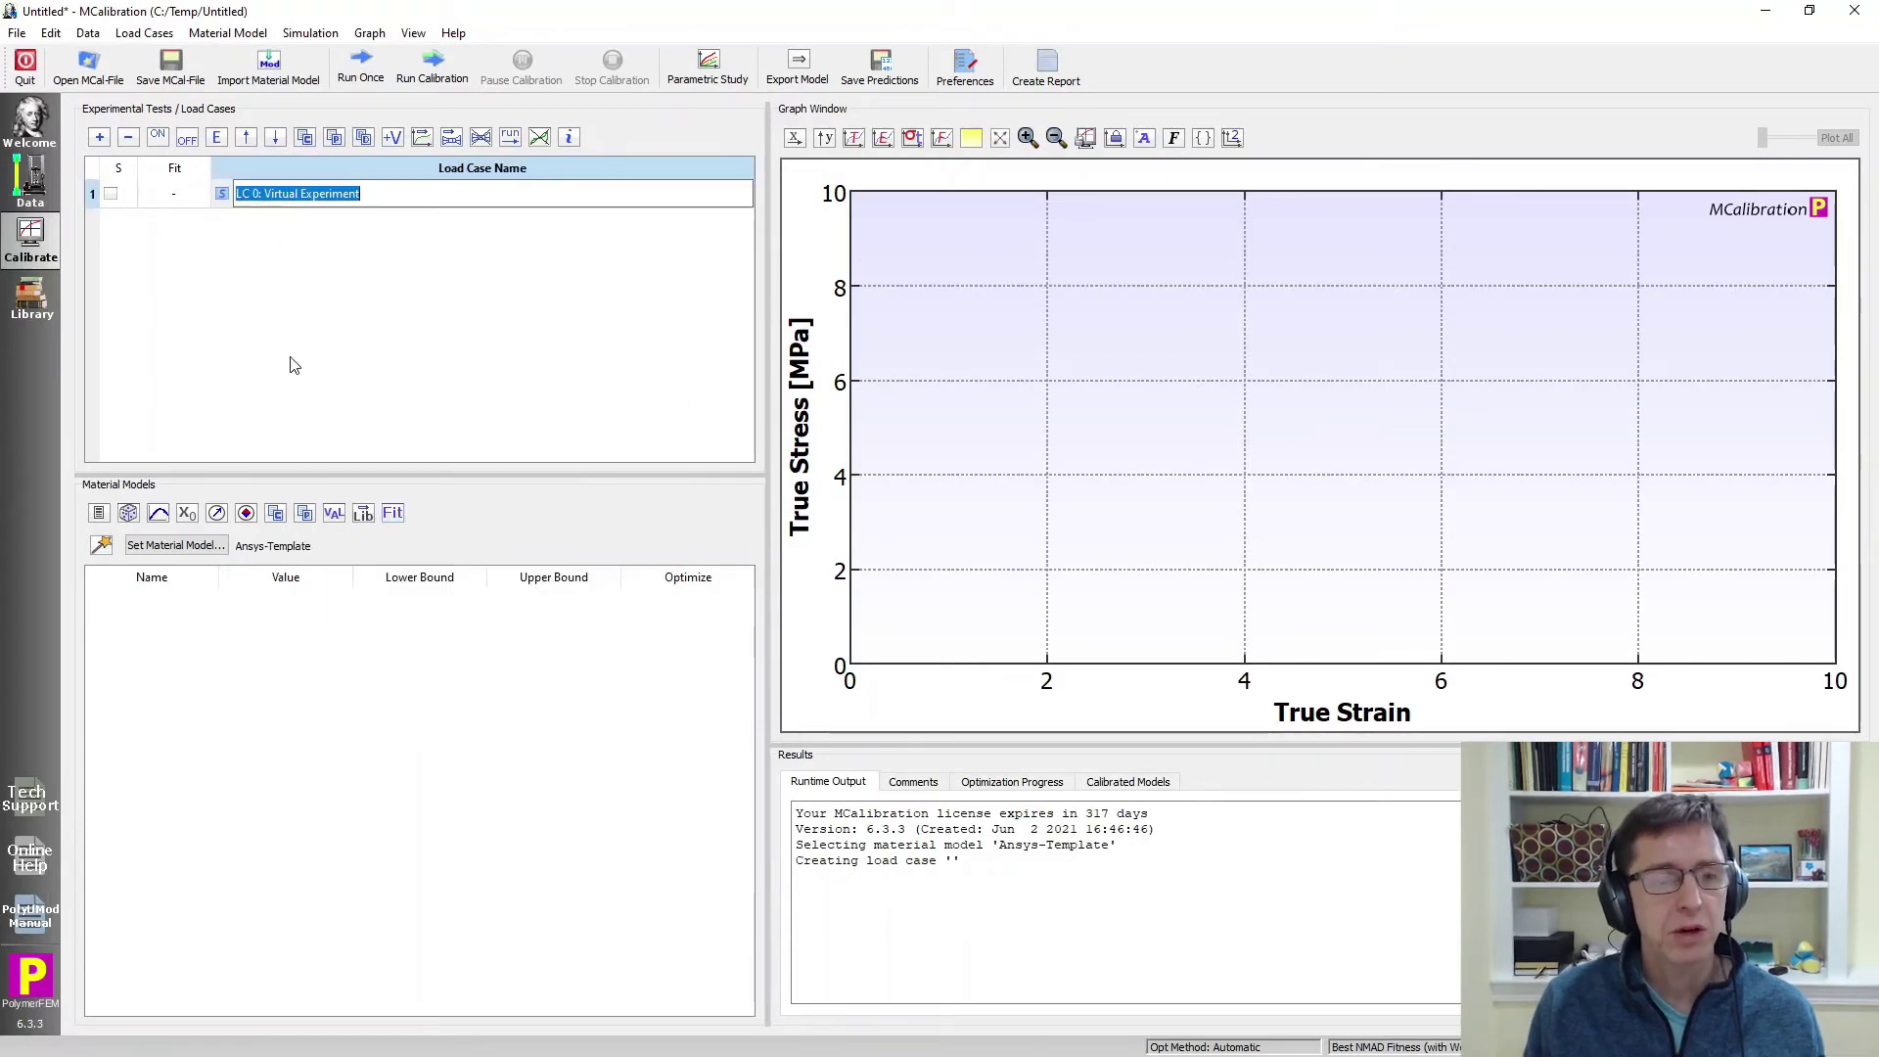
{"action": "type", "text": "Ten"}
{"action": "key", "text": "Return"}
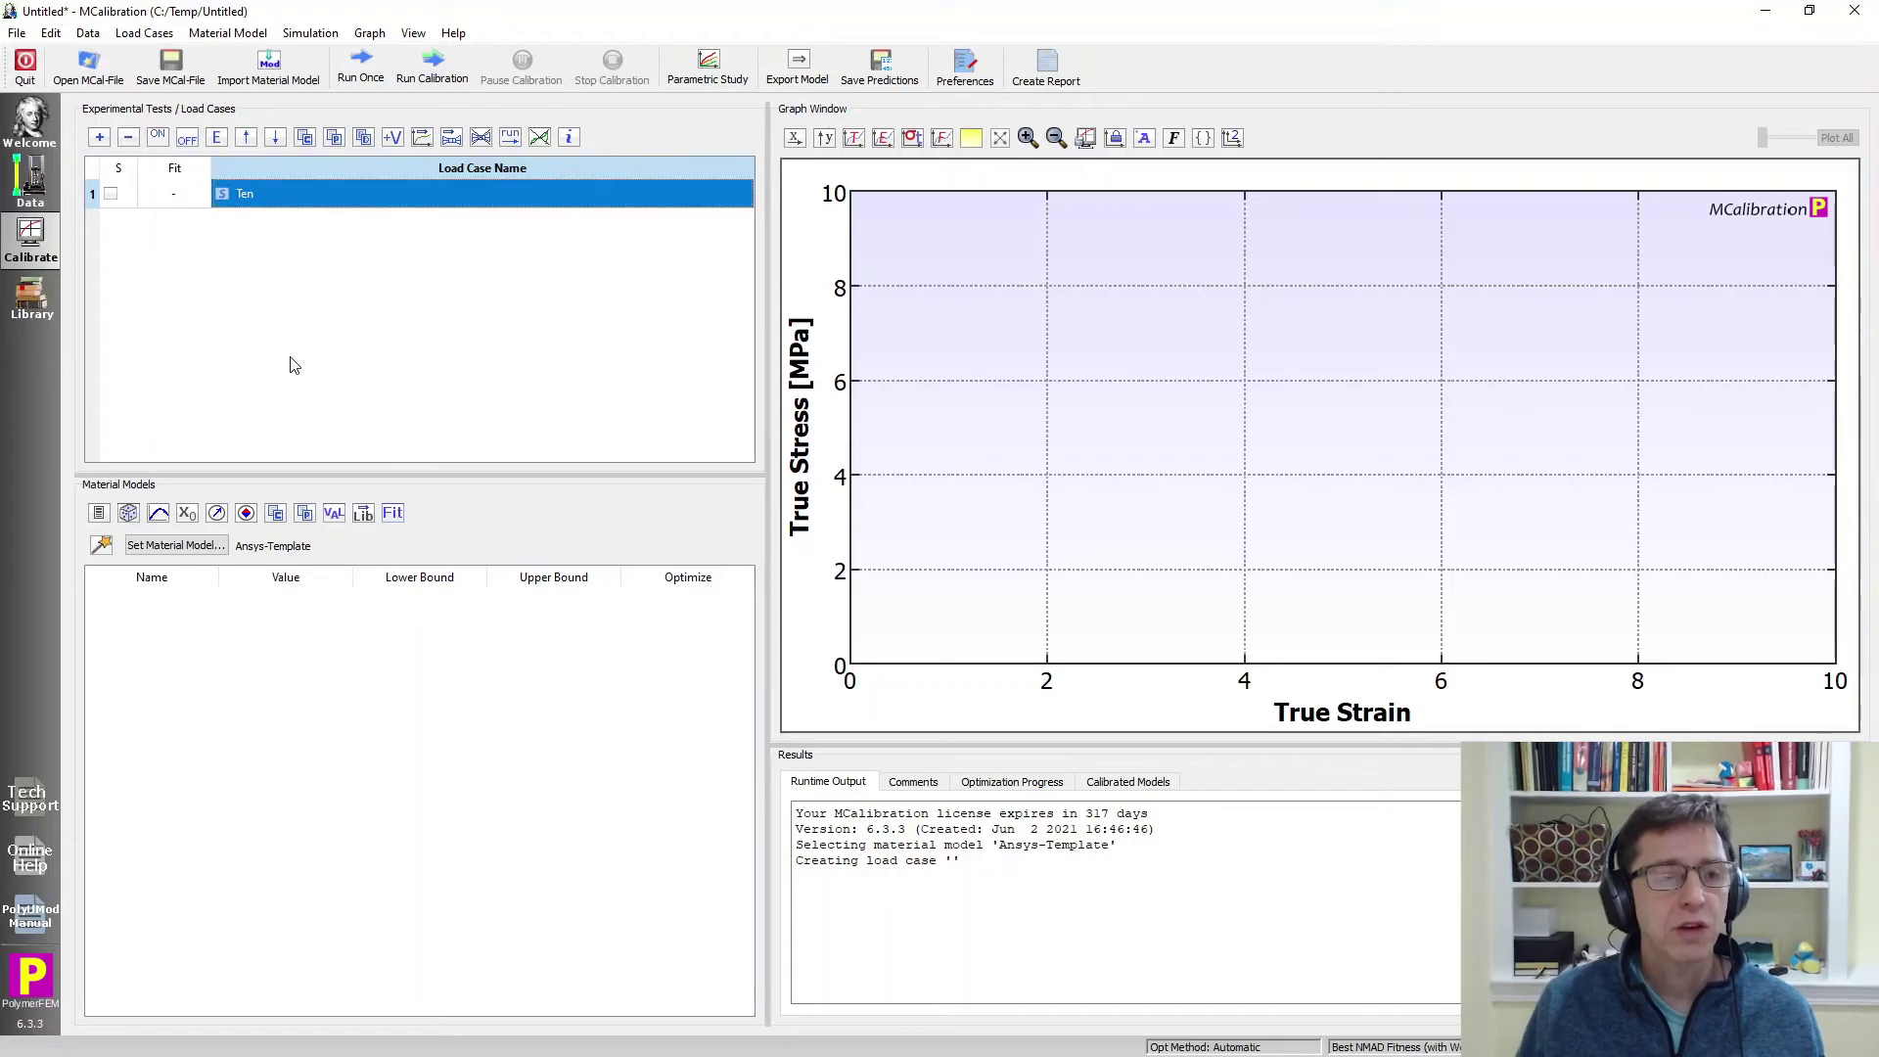
{"action": "left_click", "coordinate": [360, 66]}
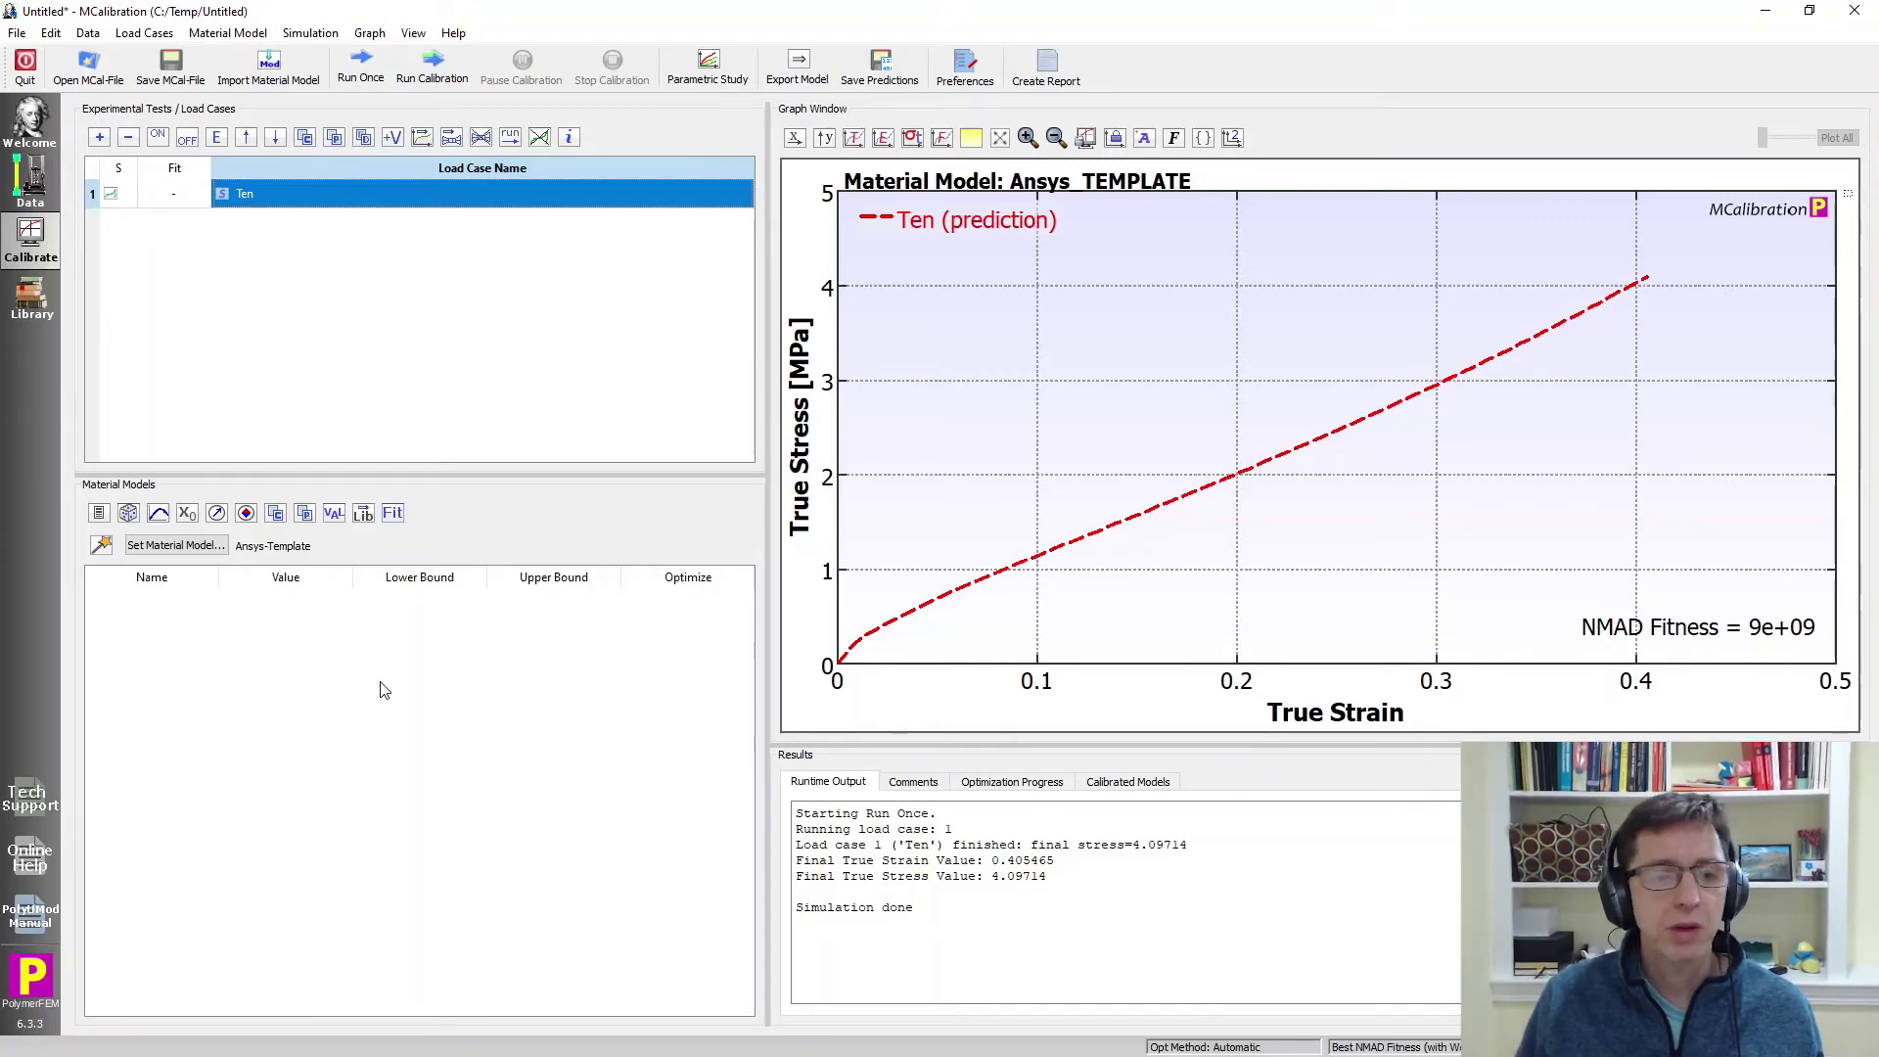
Rewrite the APDL values as parameters %mu=2% in the ISO block and %d=0.001% in PVOL.
{"action": "left_click", "coordinate": [193, 549]}
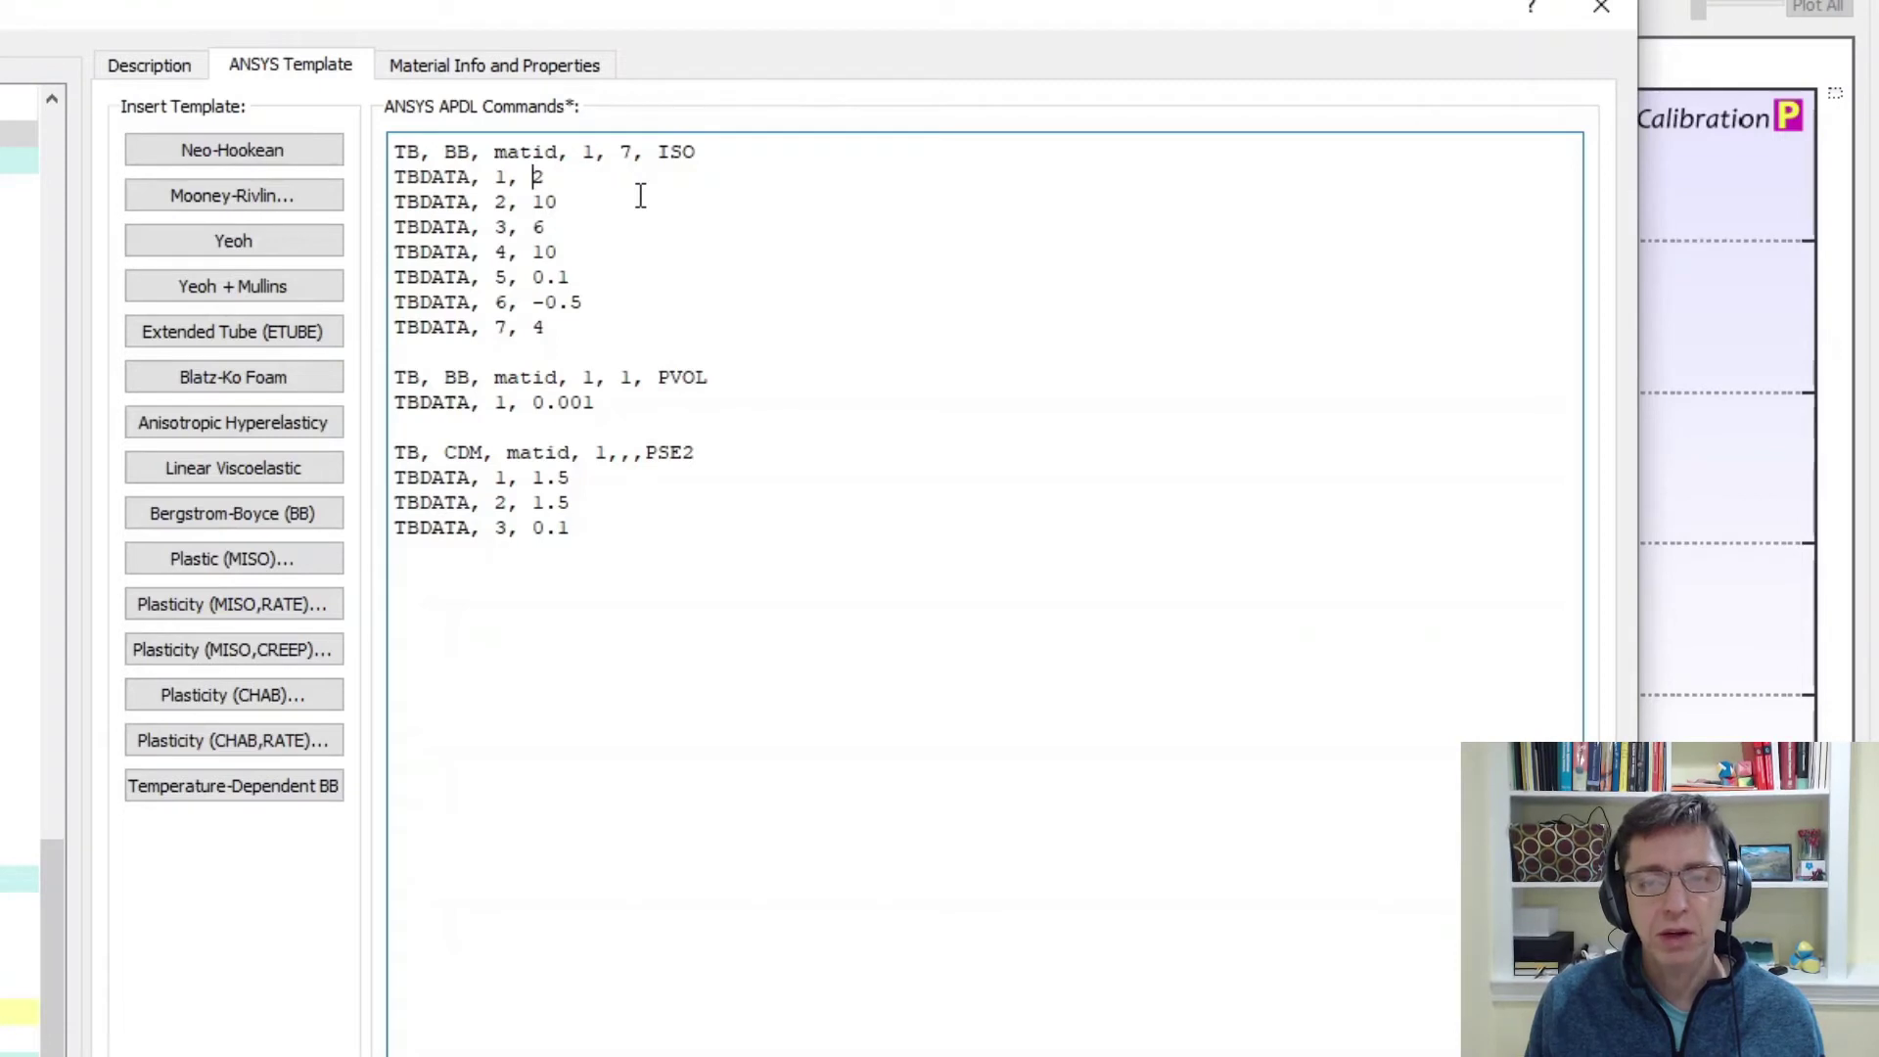
{"action": "type", "text": "%"}
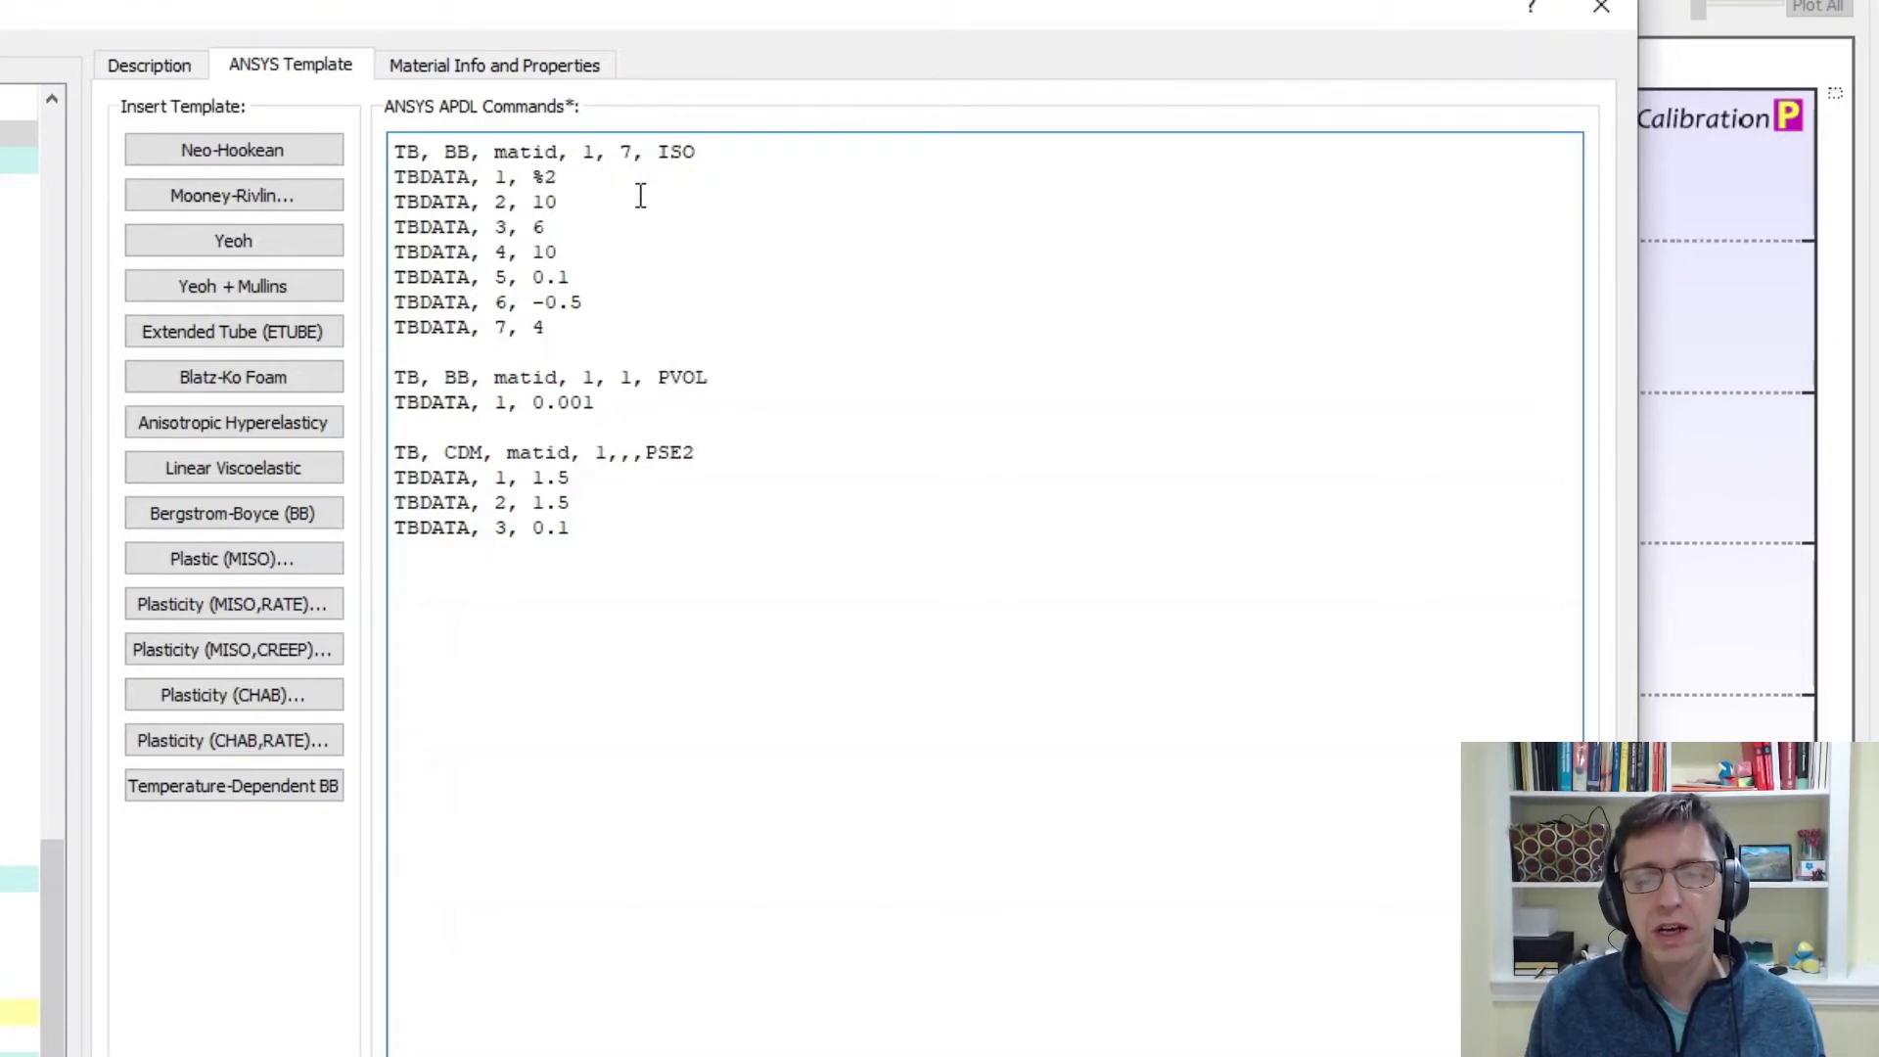
{"action": "type", "text": "mu="}
{"action": "key", "text": "Right"}
{"action": "type", "text": "%"}
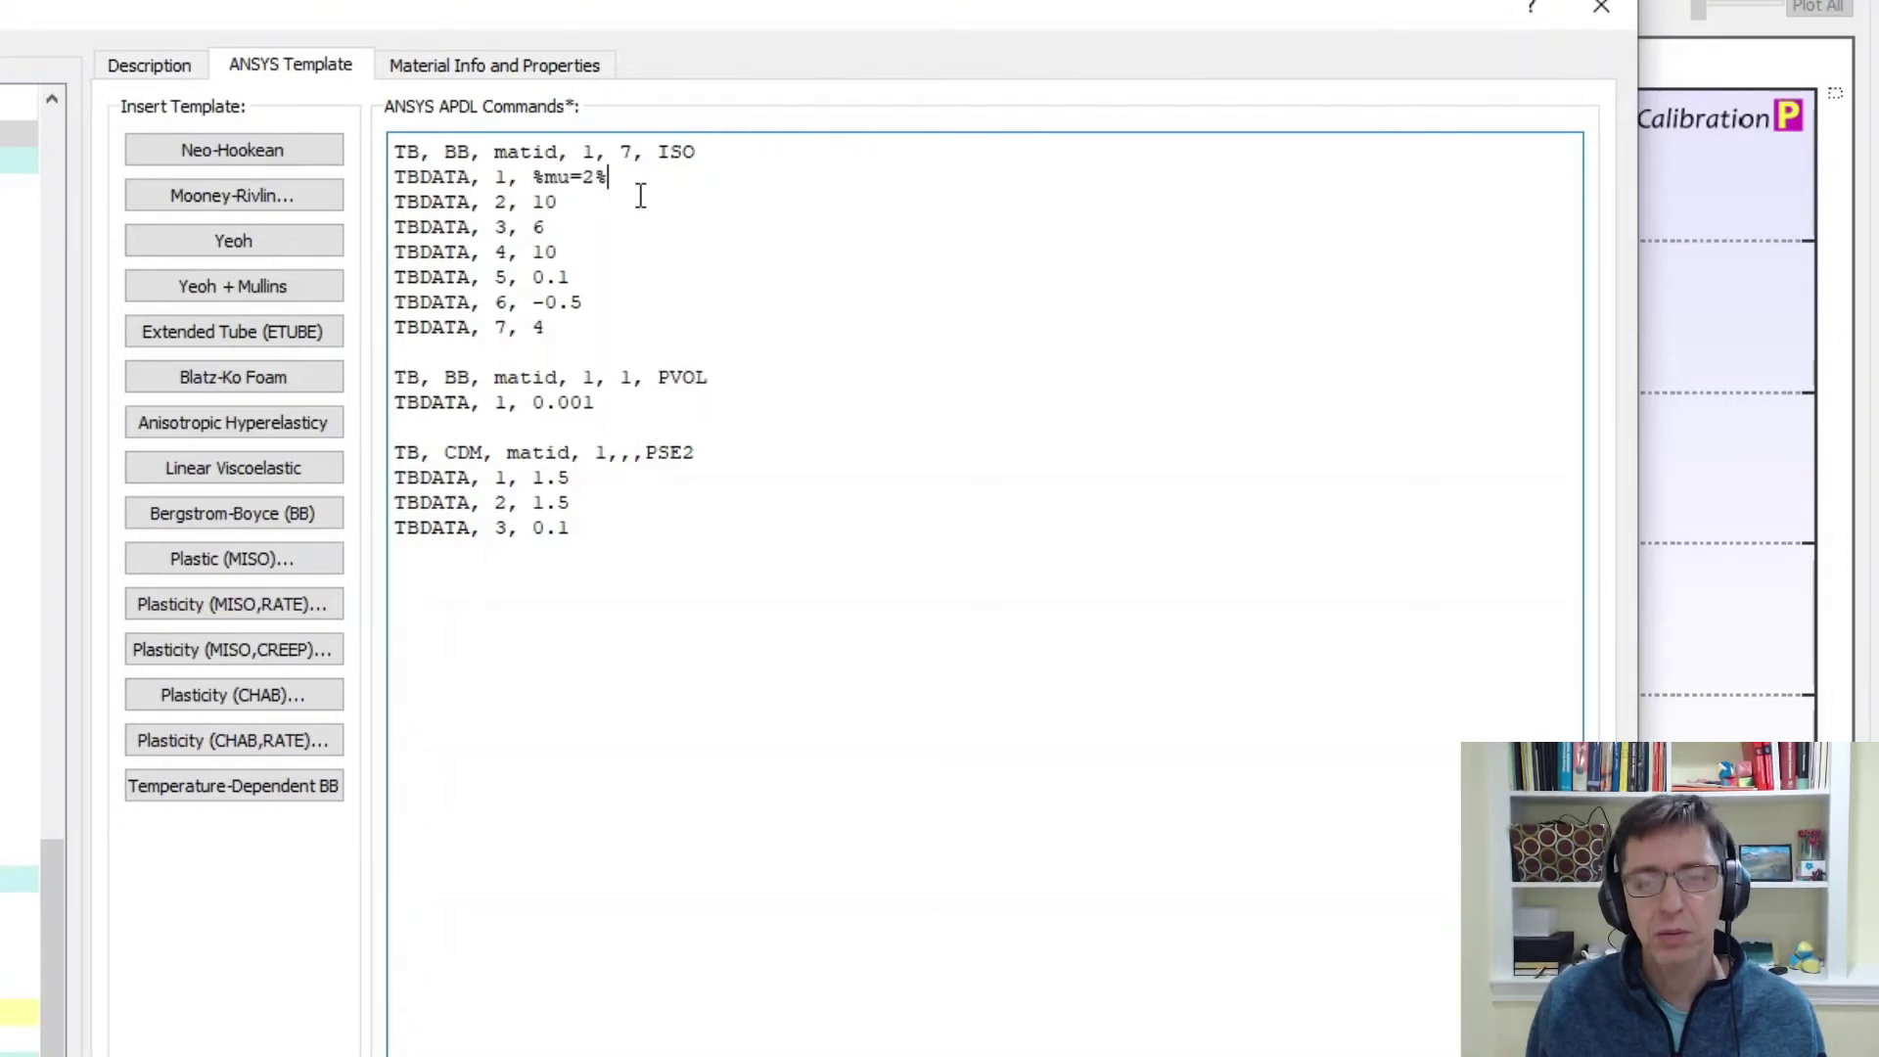
{"action": "key", "text": "Right"}
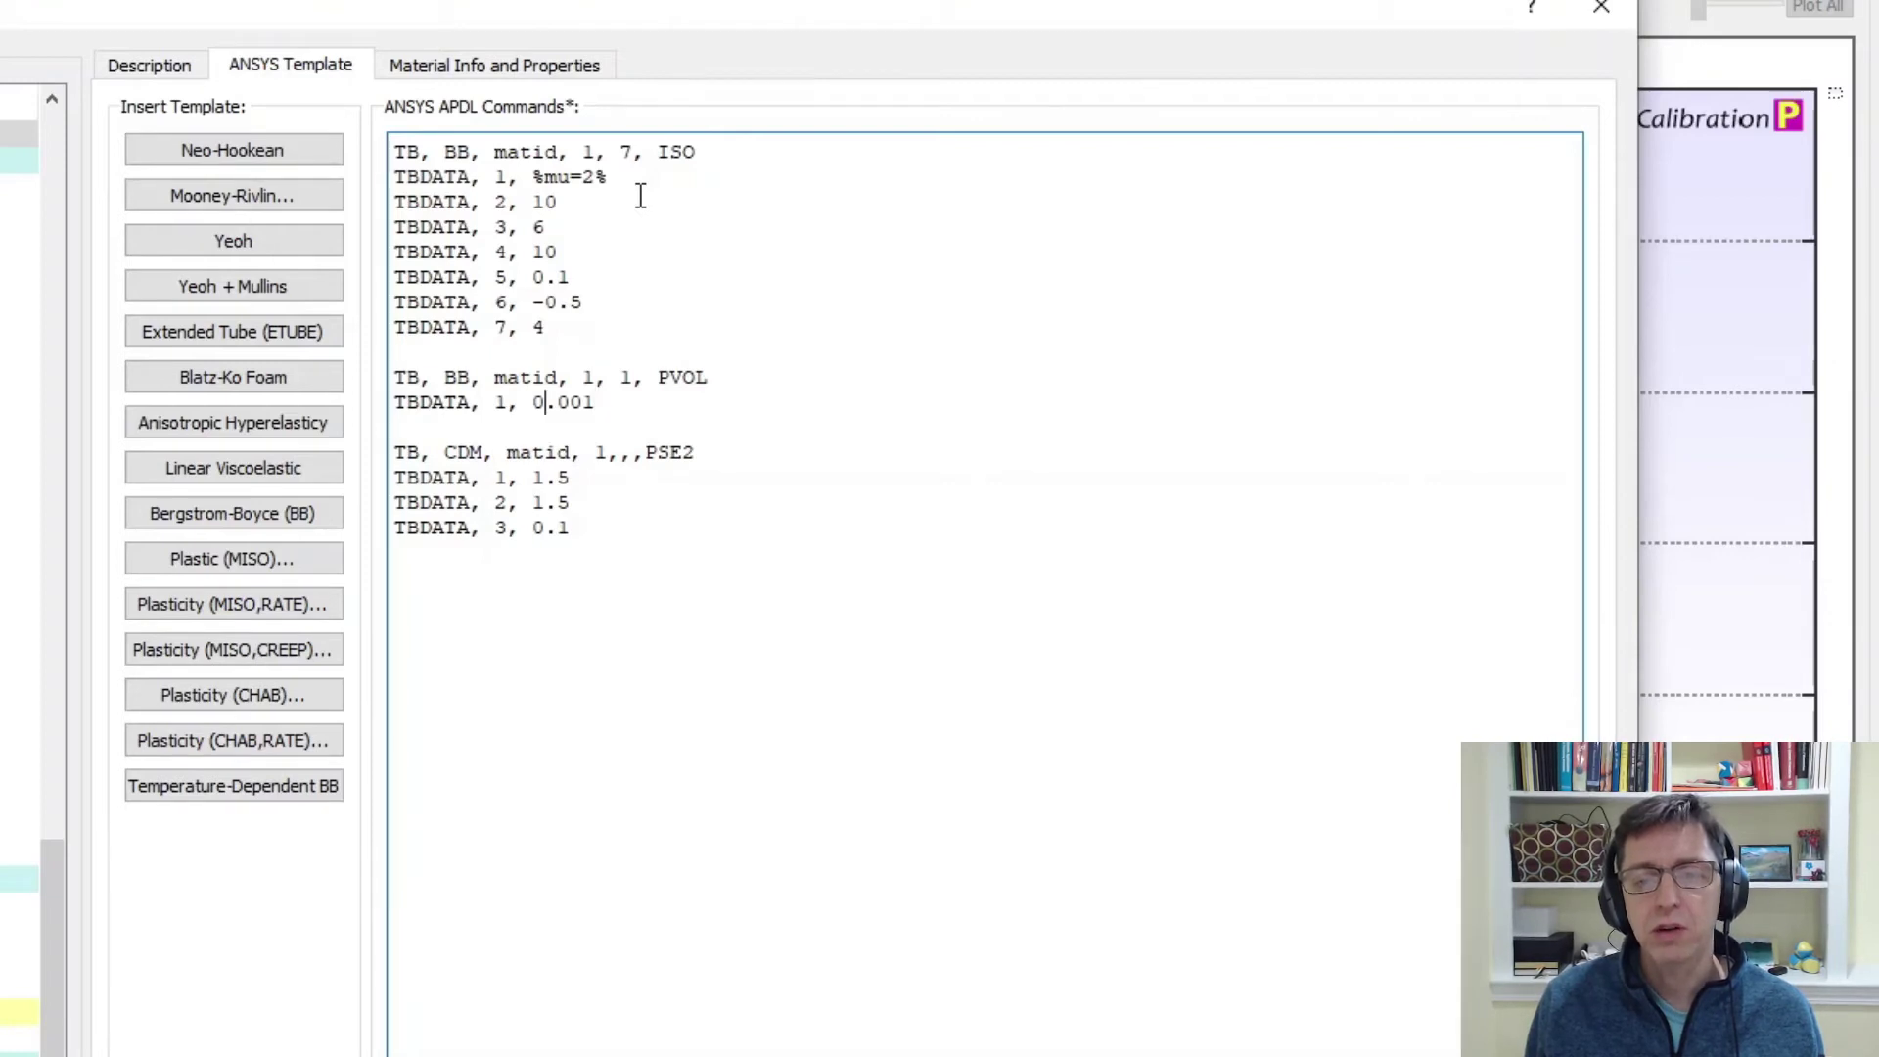
{"action": "type", "text": "%d="}
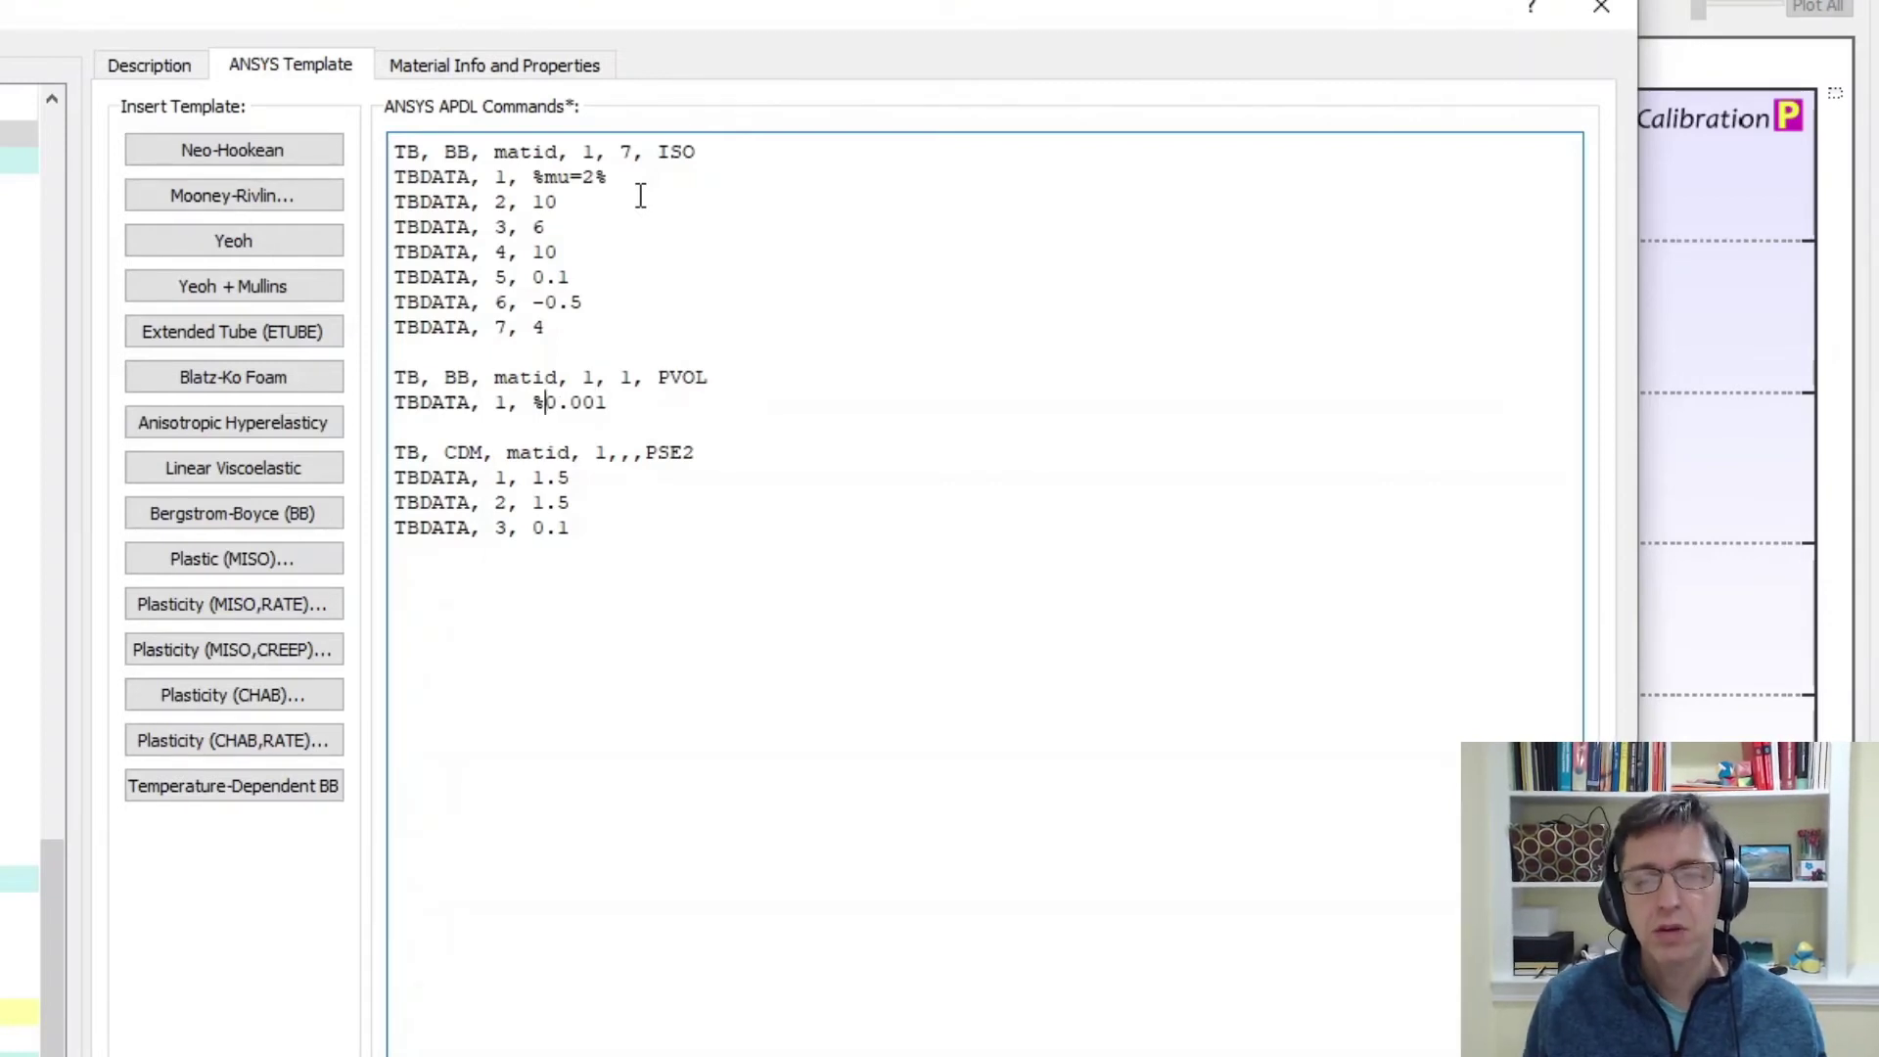
{"action": "key", "text": "Down"}
{"action": "key", "text": "Left"}
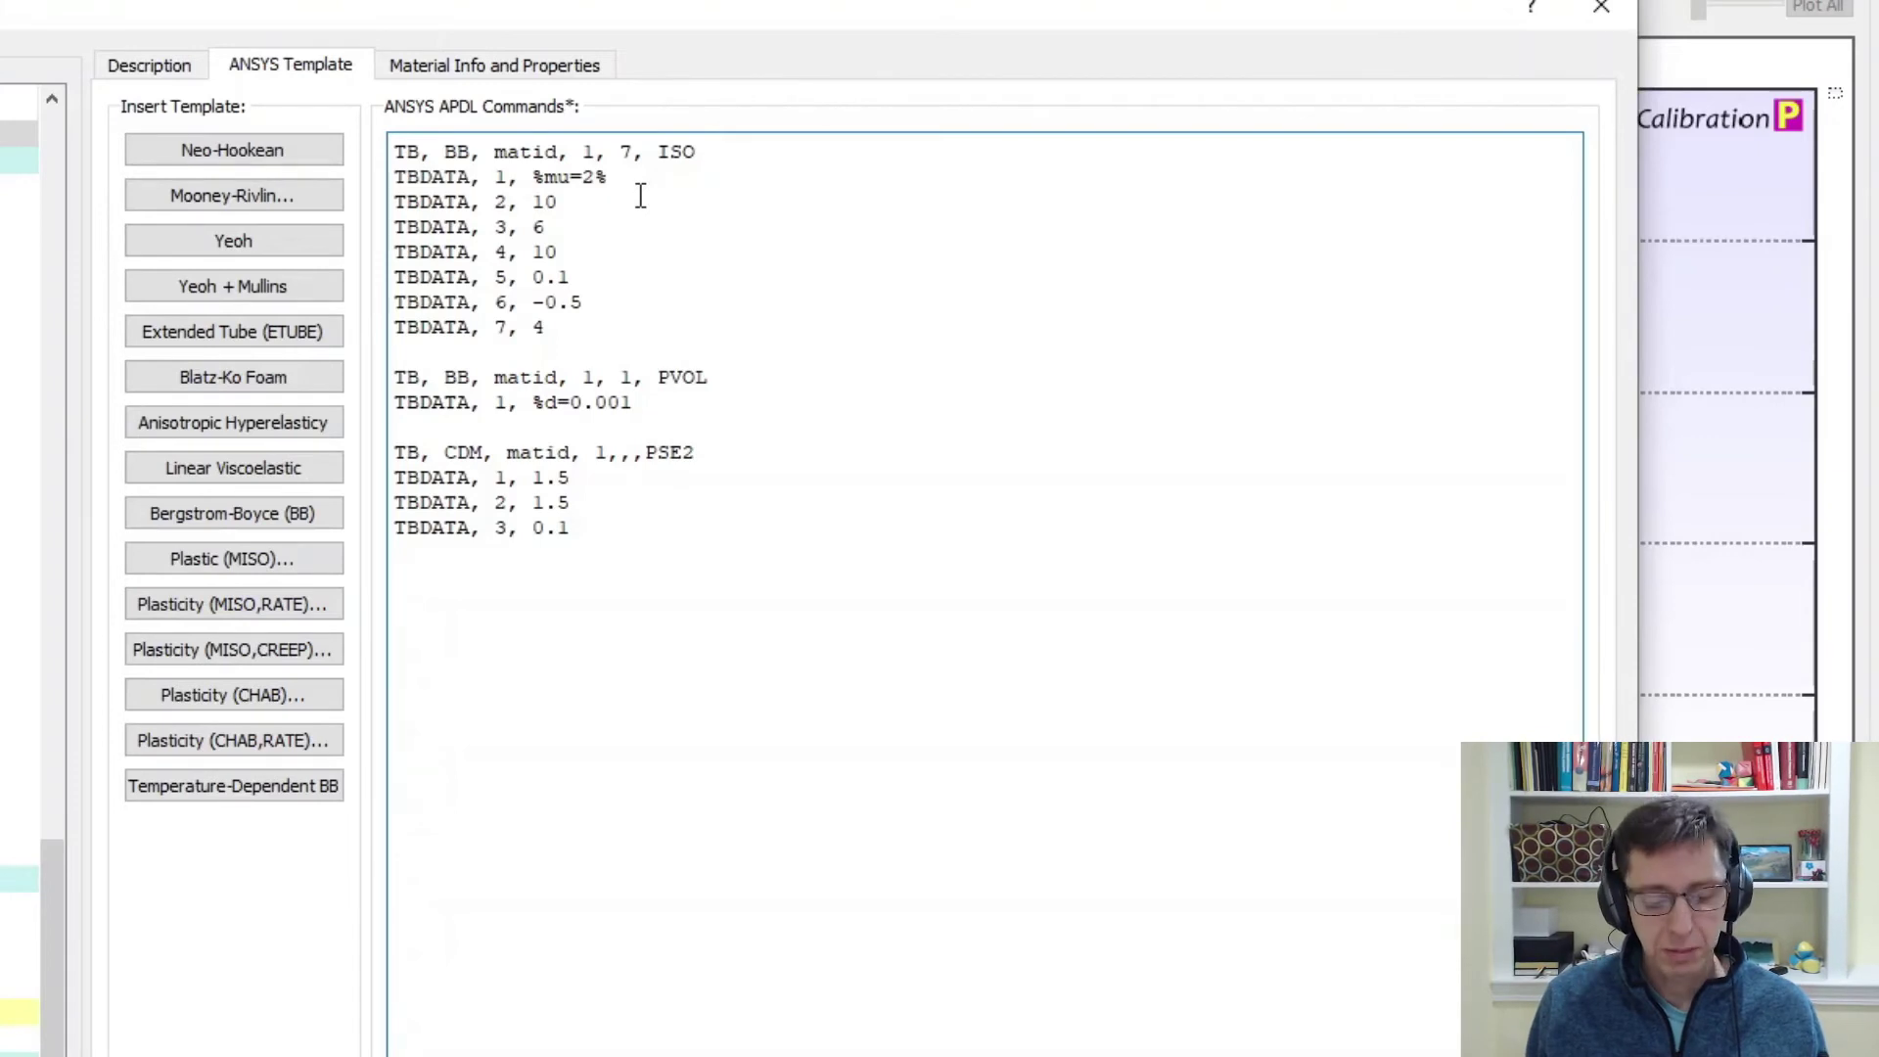
{"action": "type", "text": "%"}
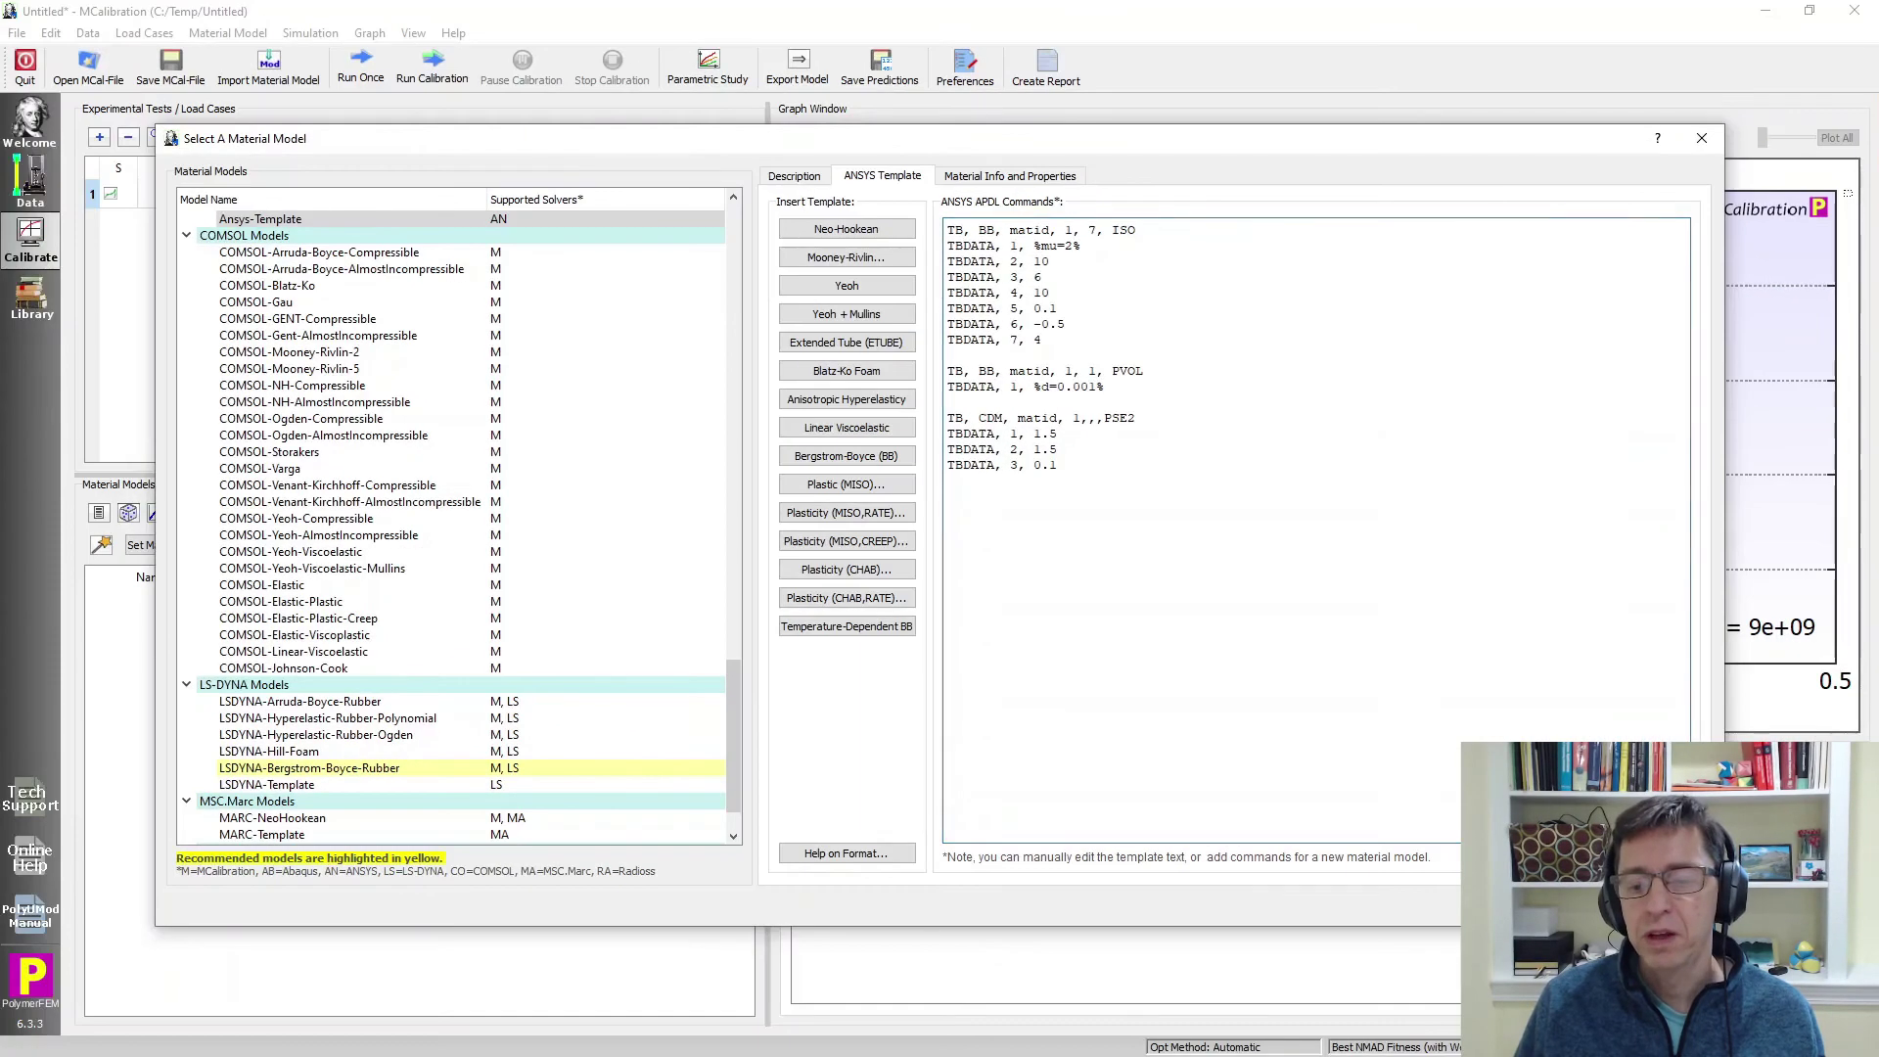
Apply the parameterised template and mark mu (2) for optimization, leaving d at 0.001.
{"action": "left_click", "coordinate": [1684, 979]}
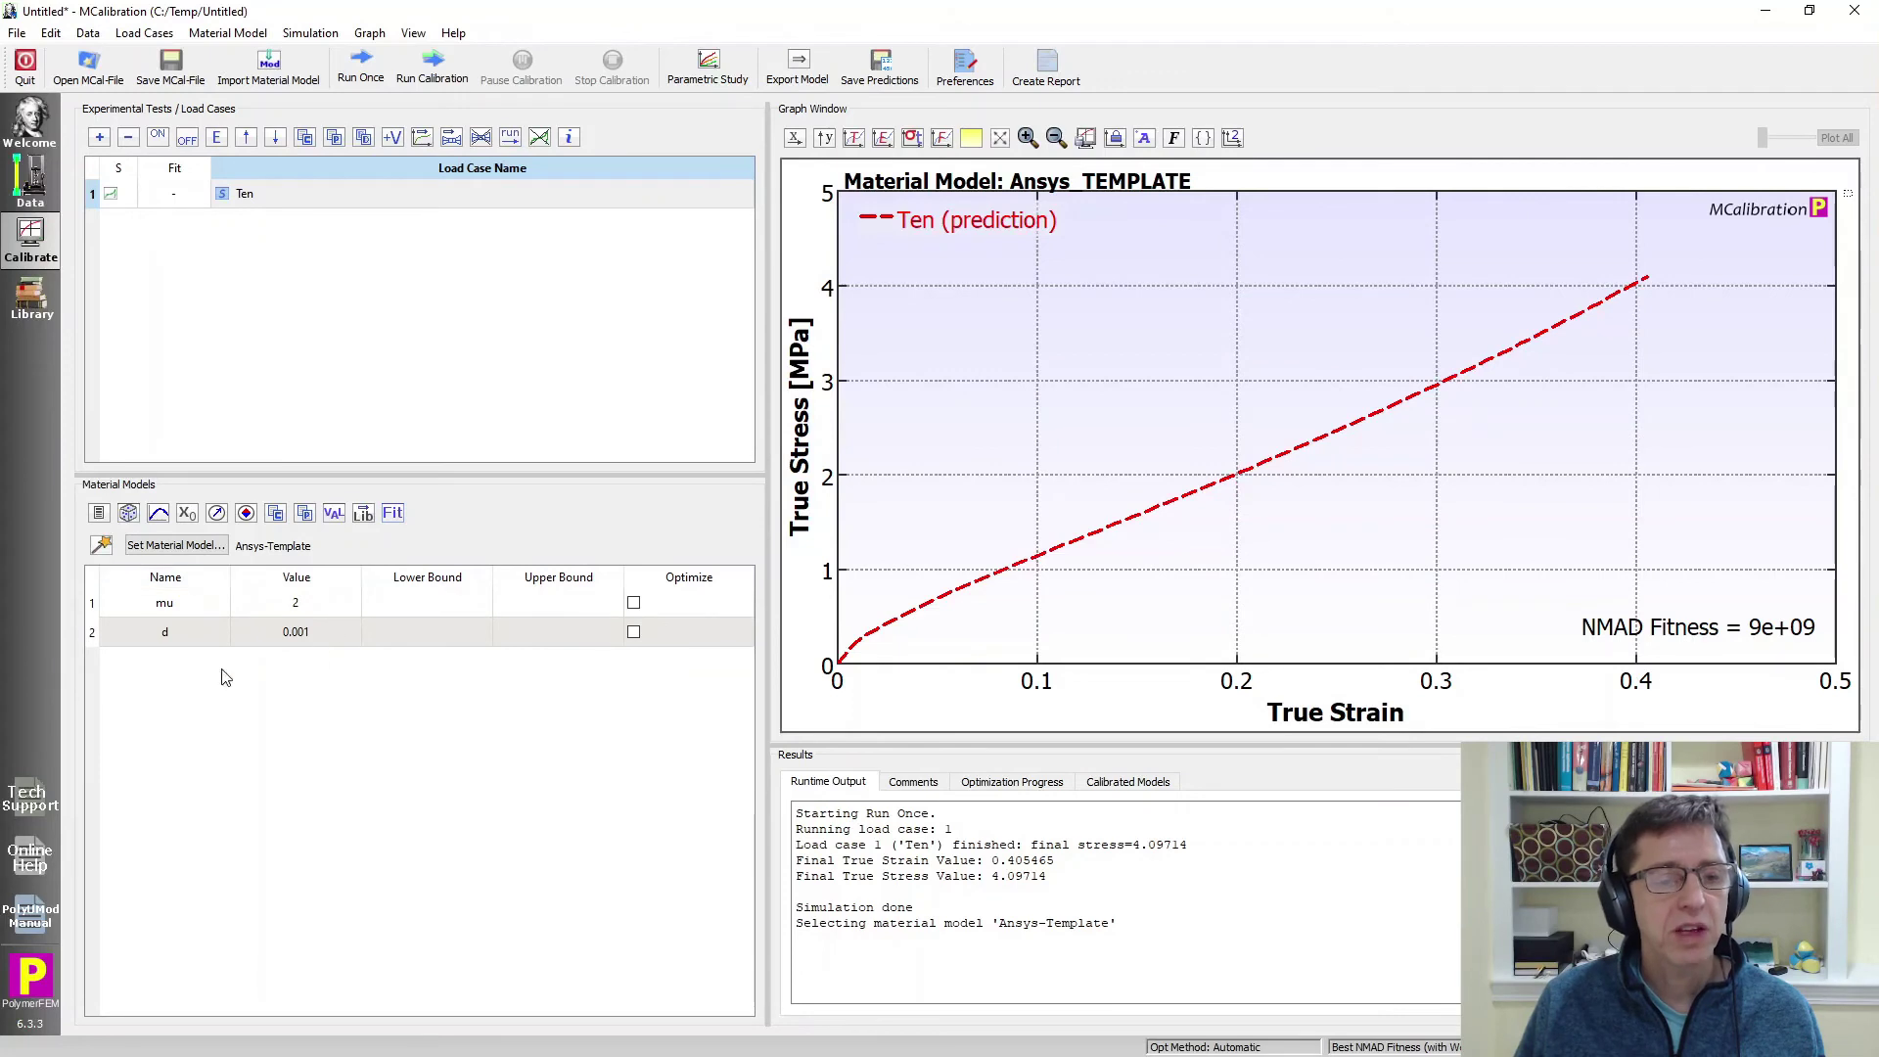
{"action": "left_click", "coordinate": [189, 614]}
{"action": "left_click", "coordinate": [191, 634]}
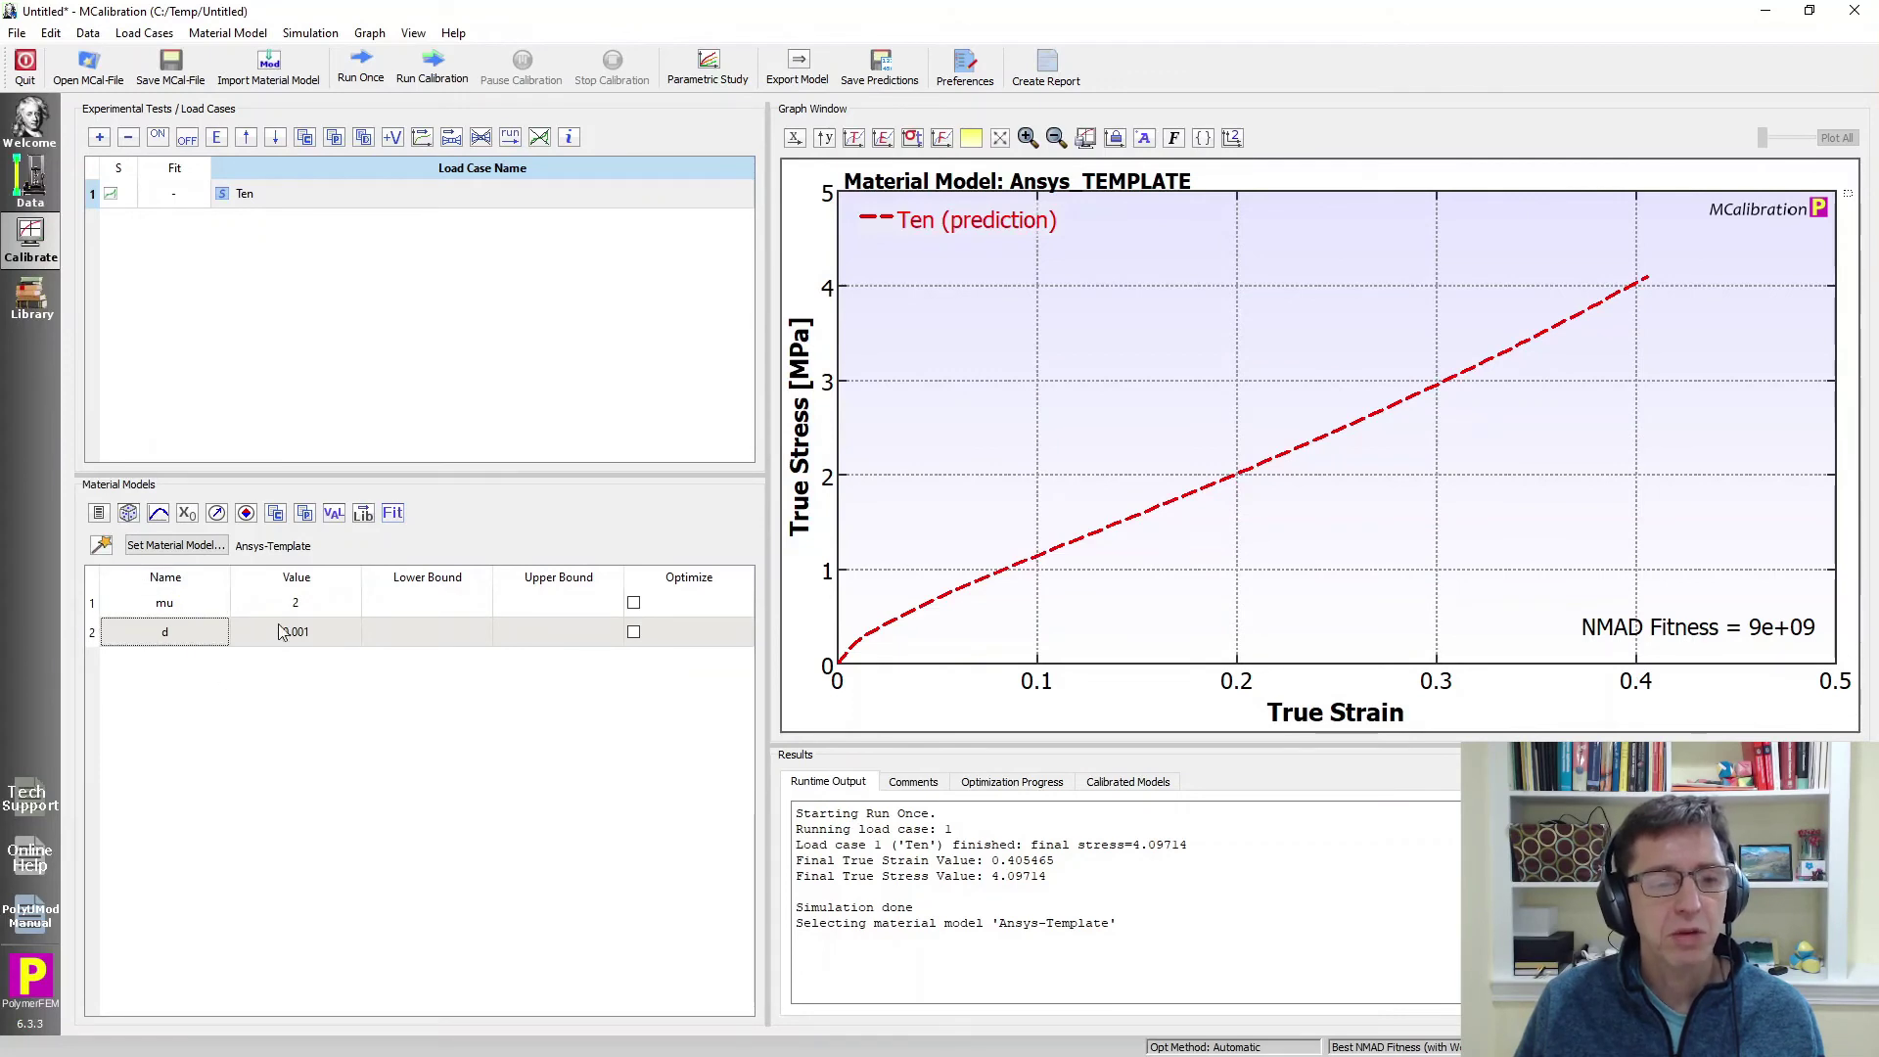
{"action": "left_click", "coordinate": [316, 632]}
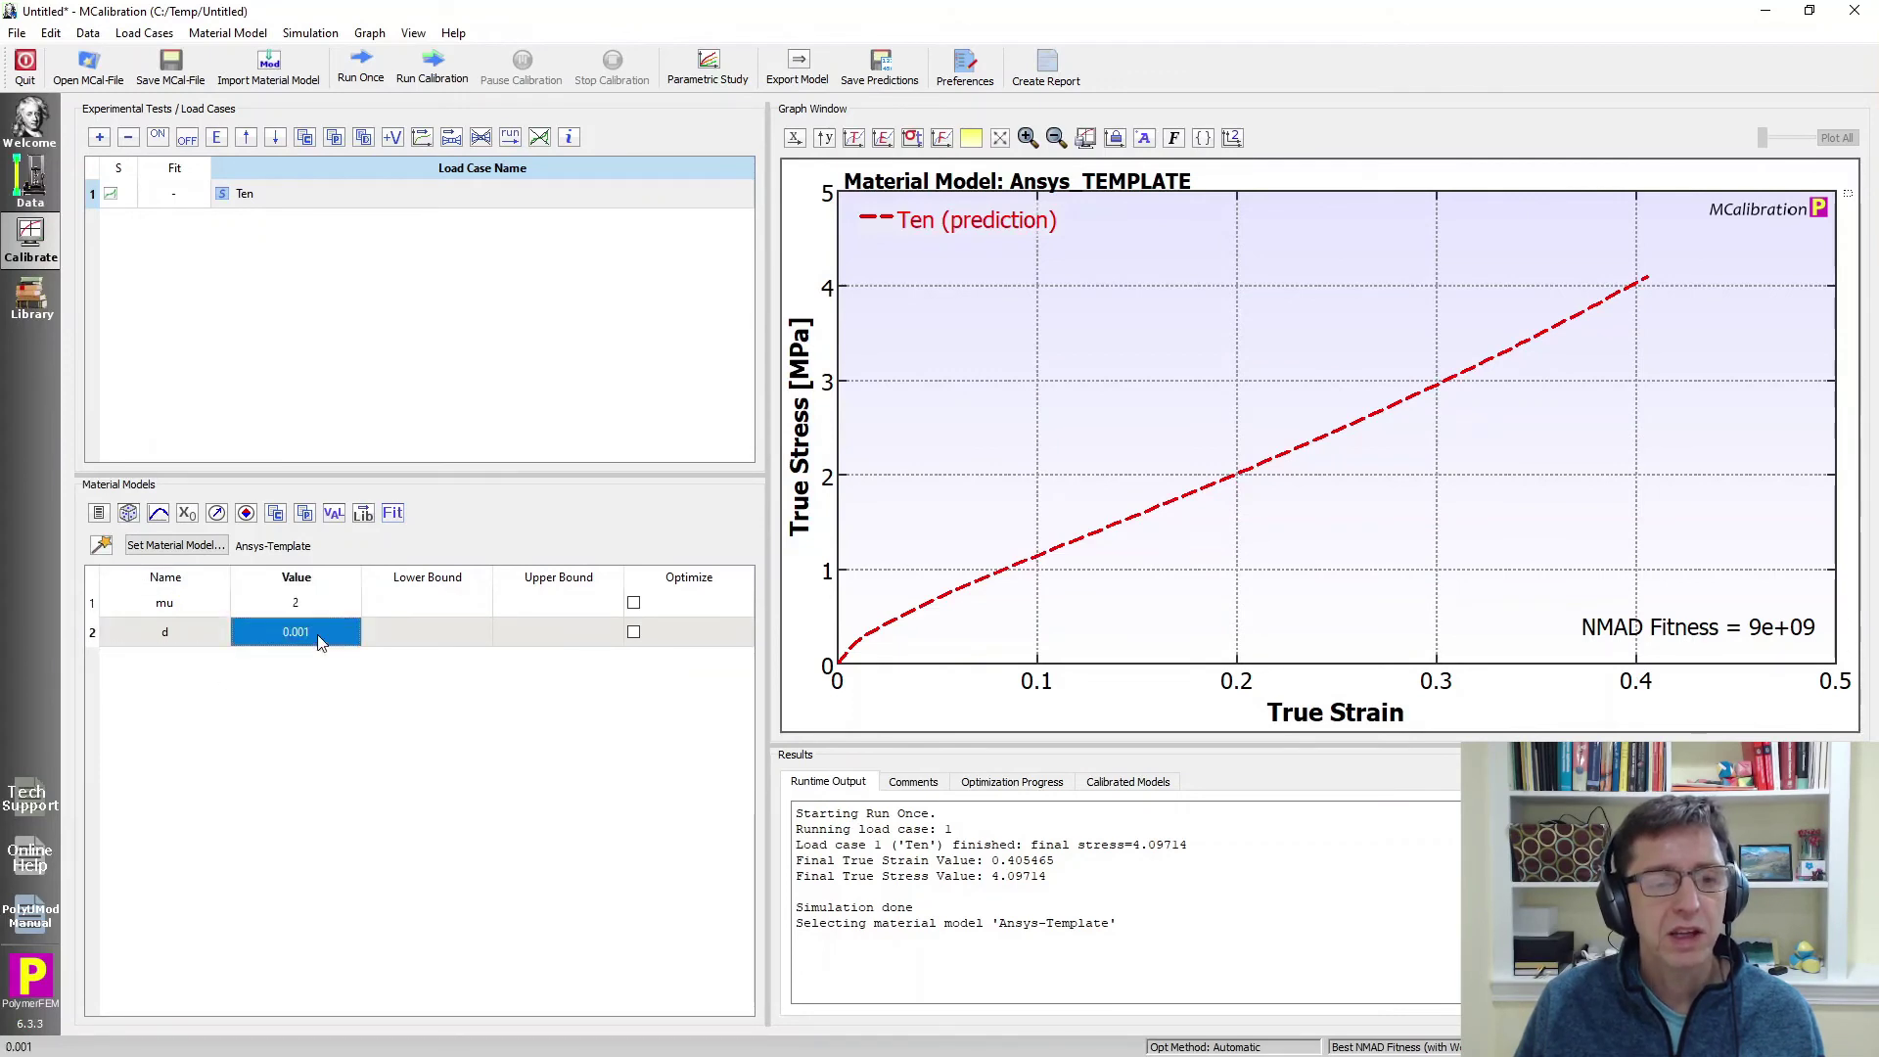
{"action": "left_click", "coordinate": [634, 604]}
{"action": "left_click", "coordinate": [441, 607]}
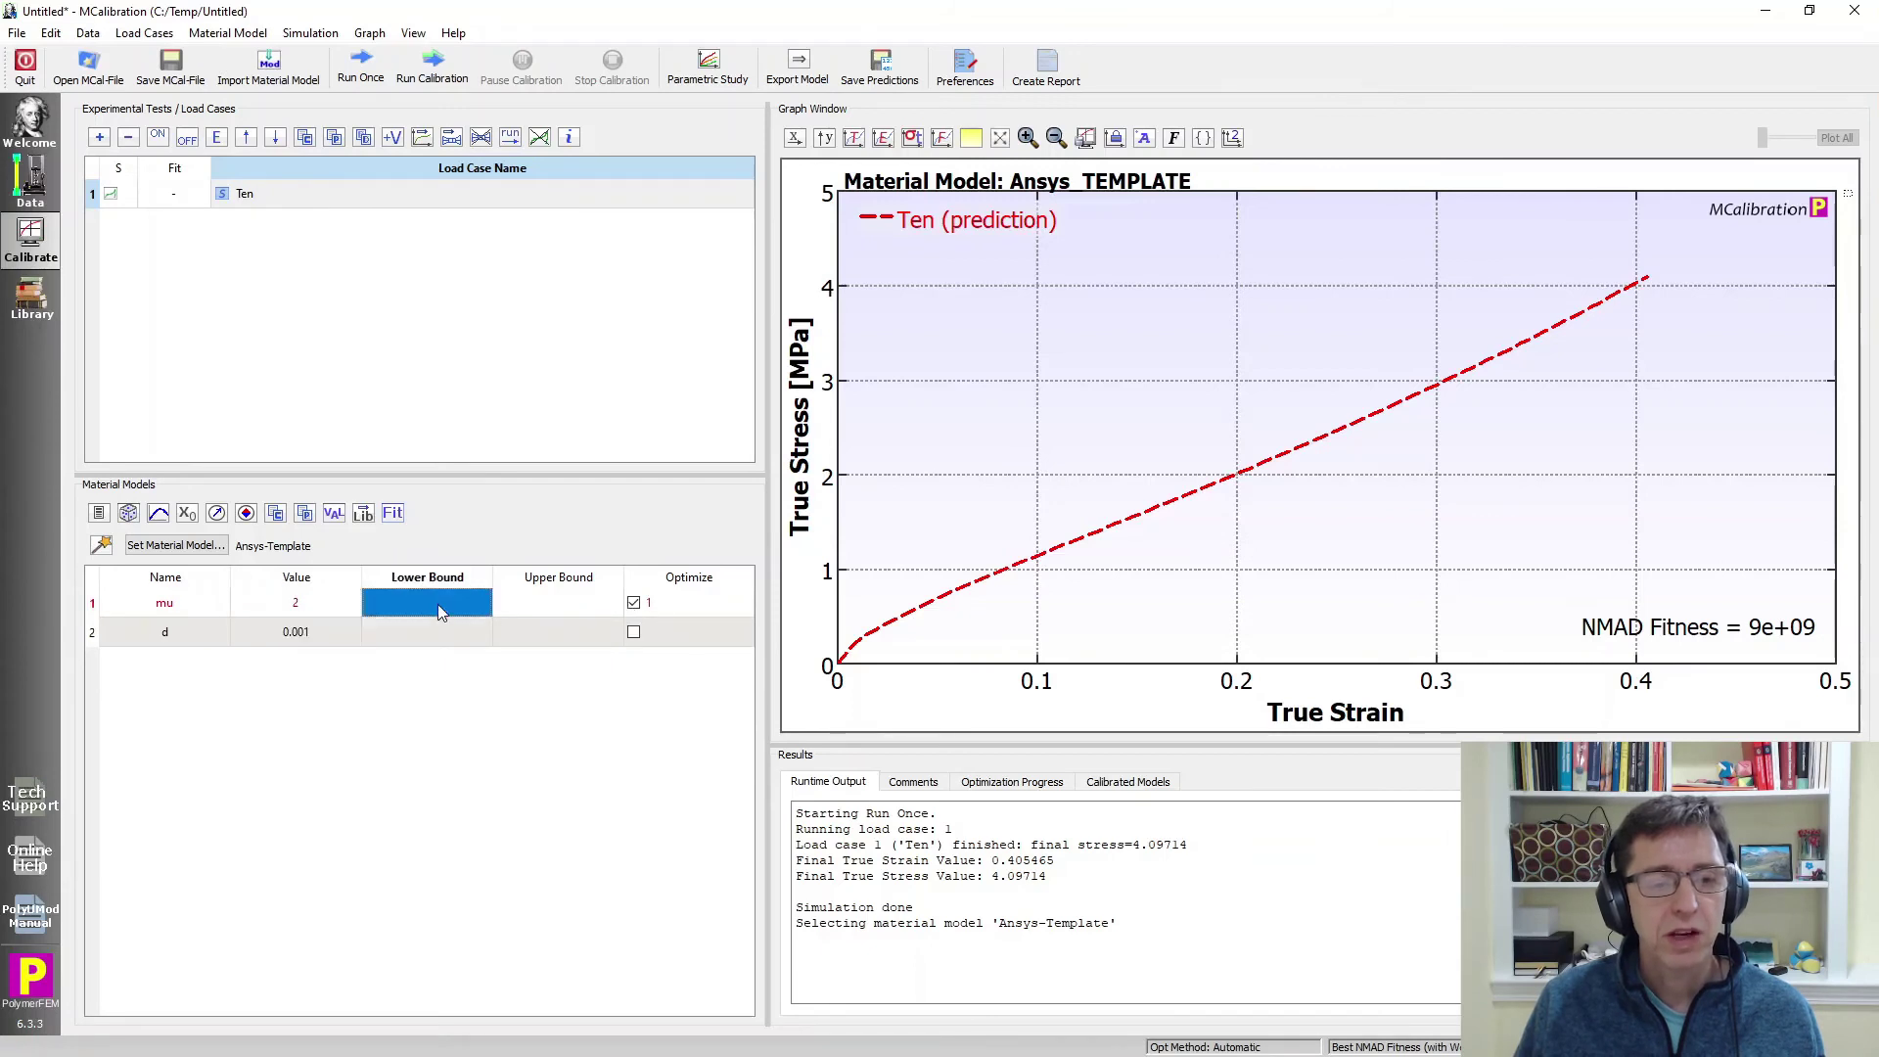
{"action": "left_click", "coordinate": [534, 614]}
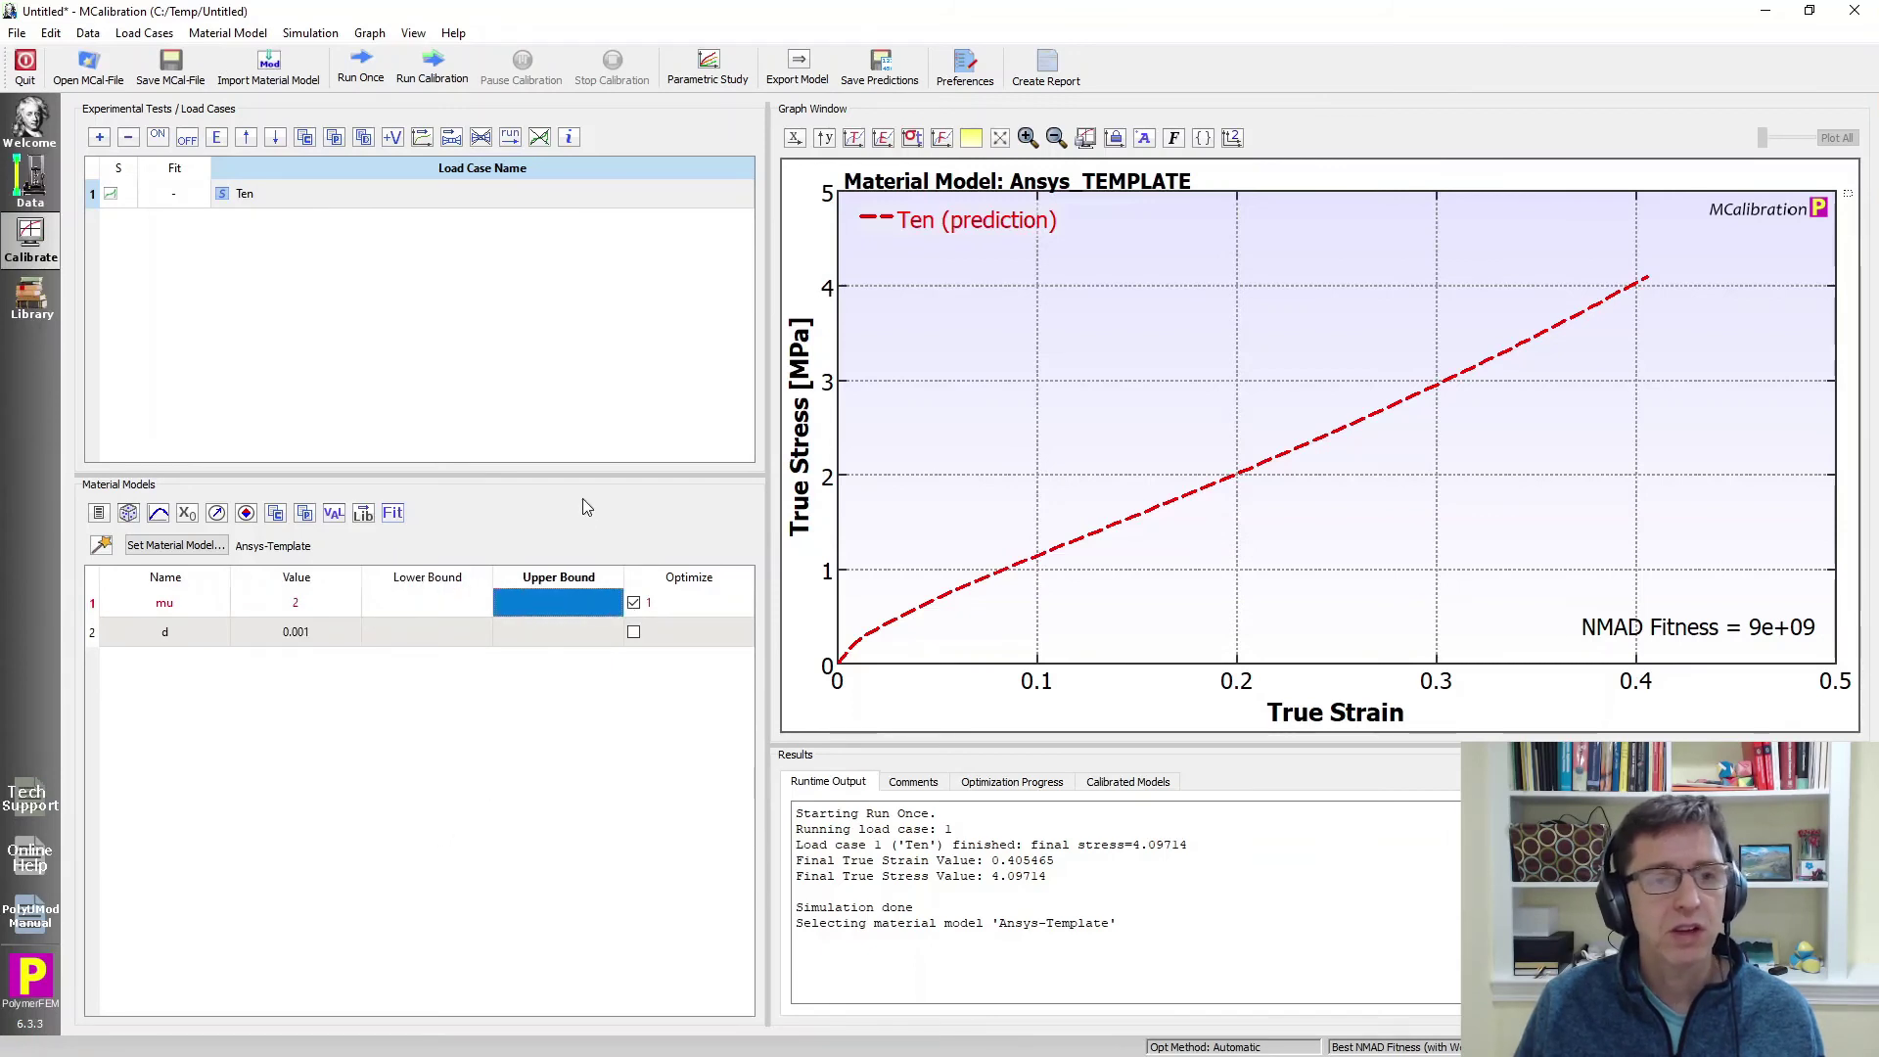
{"action": "left_click", "coordinate": [468, 231]}
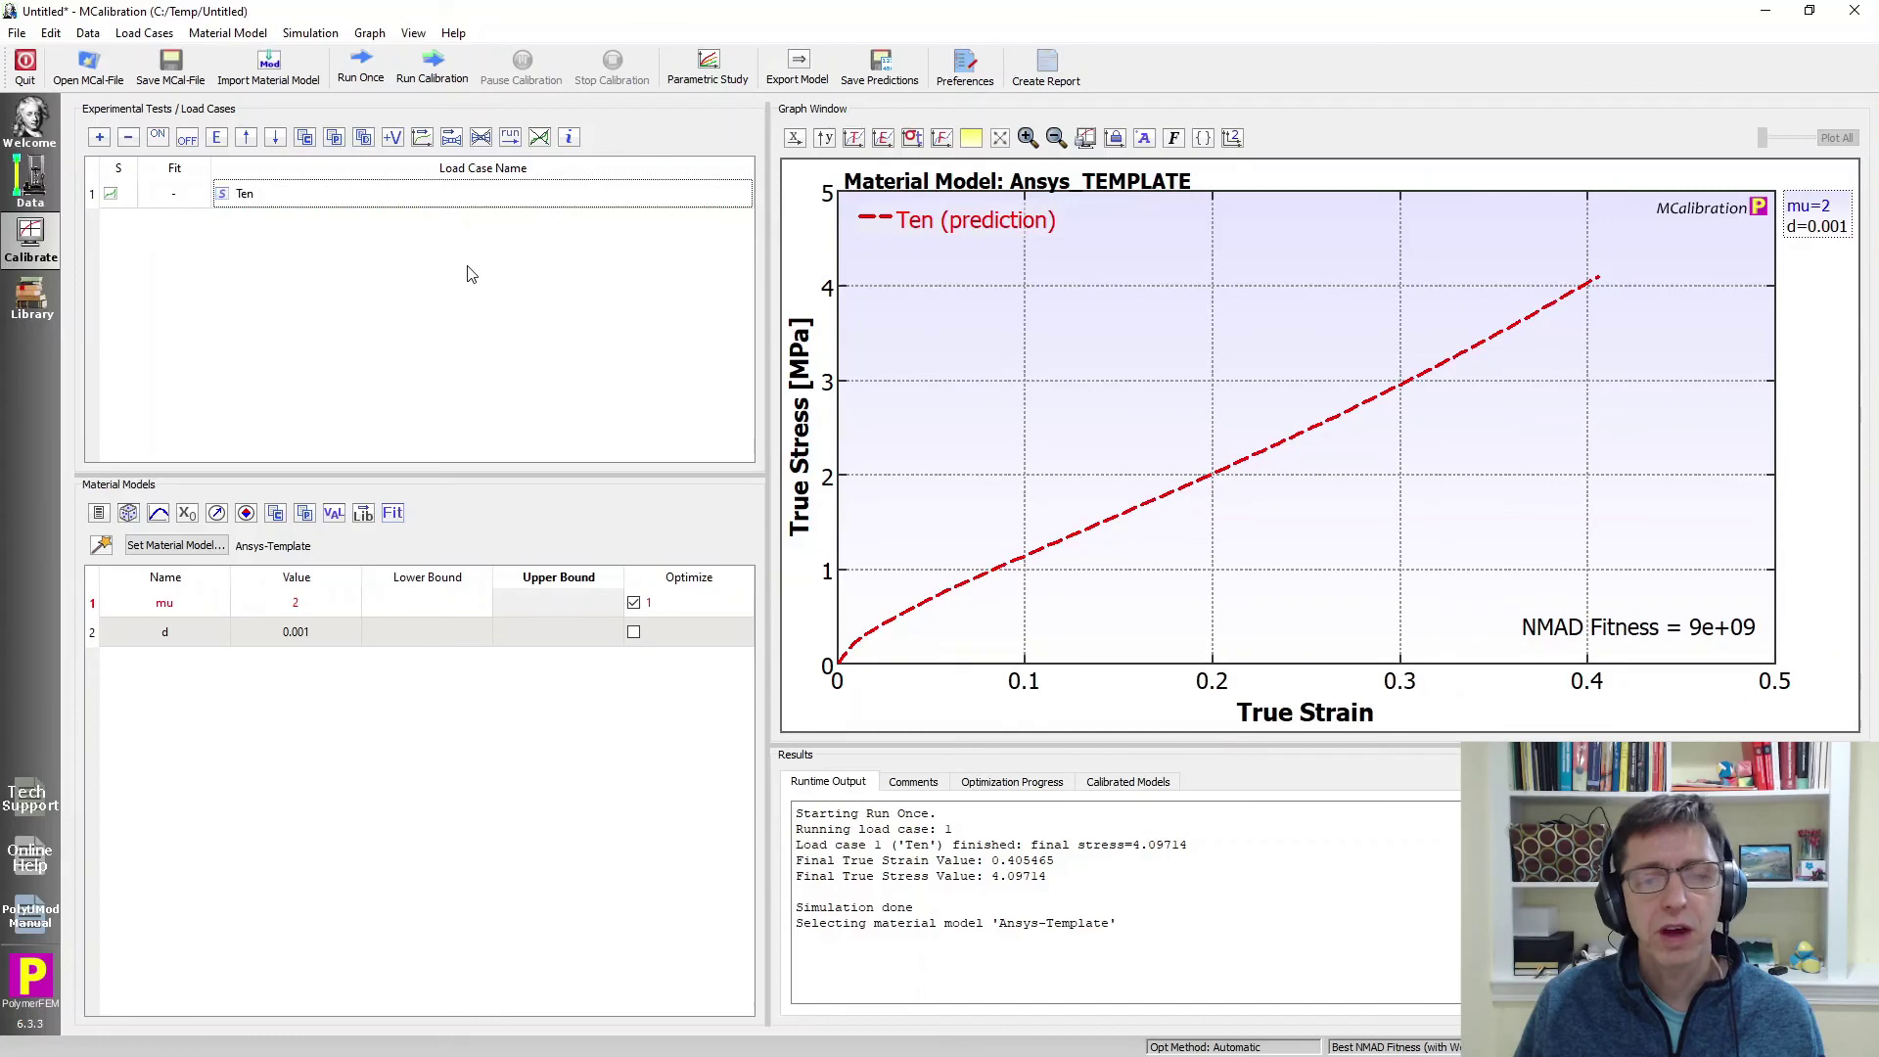
Toggle off the Ten load case's S checkbox and rerun it with mu=2 and d=0.001.
{"action": "left_click", "coordinate": [491, 194]}
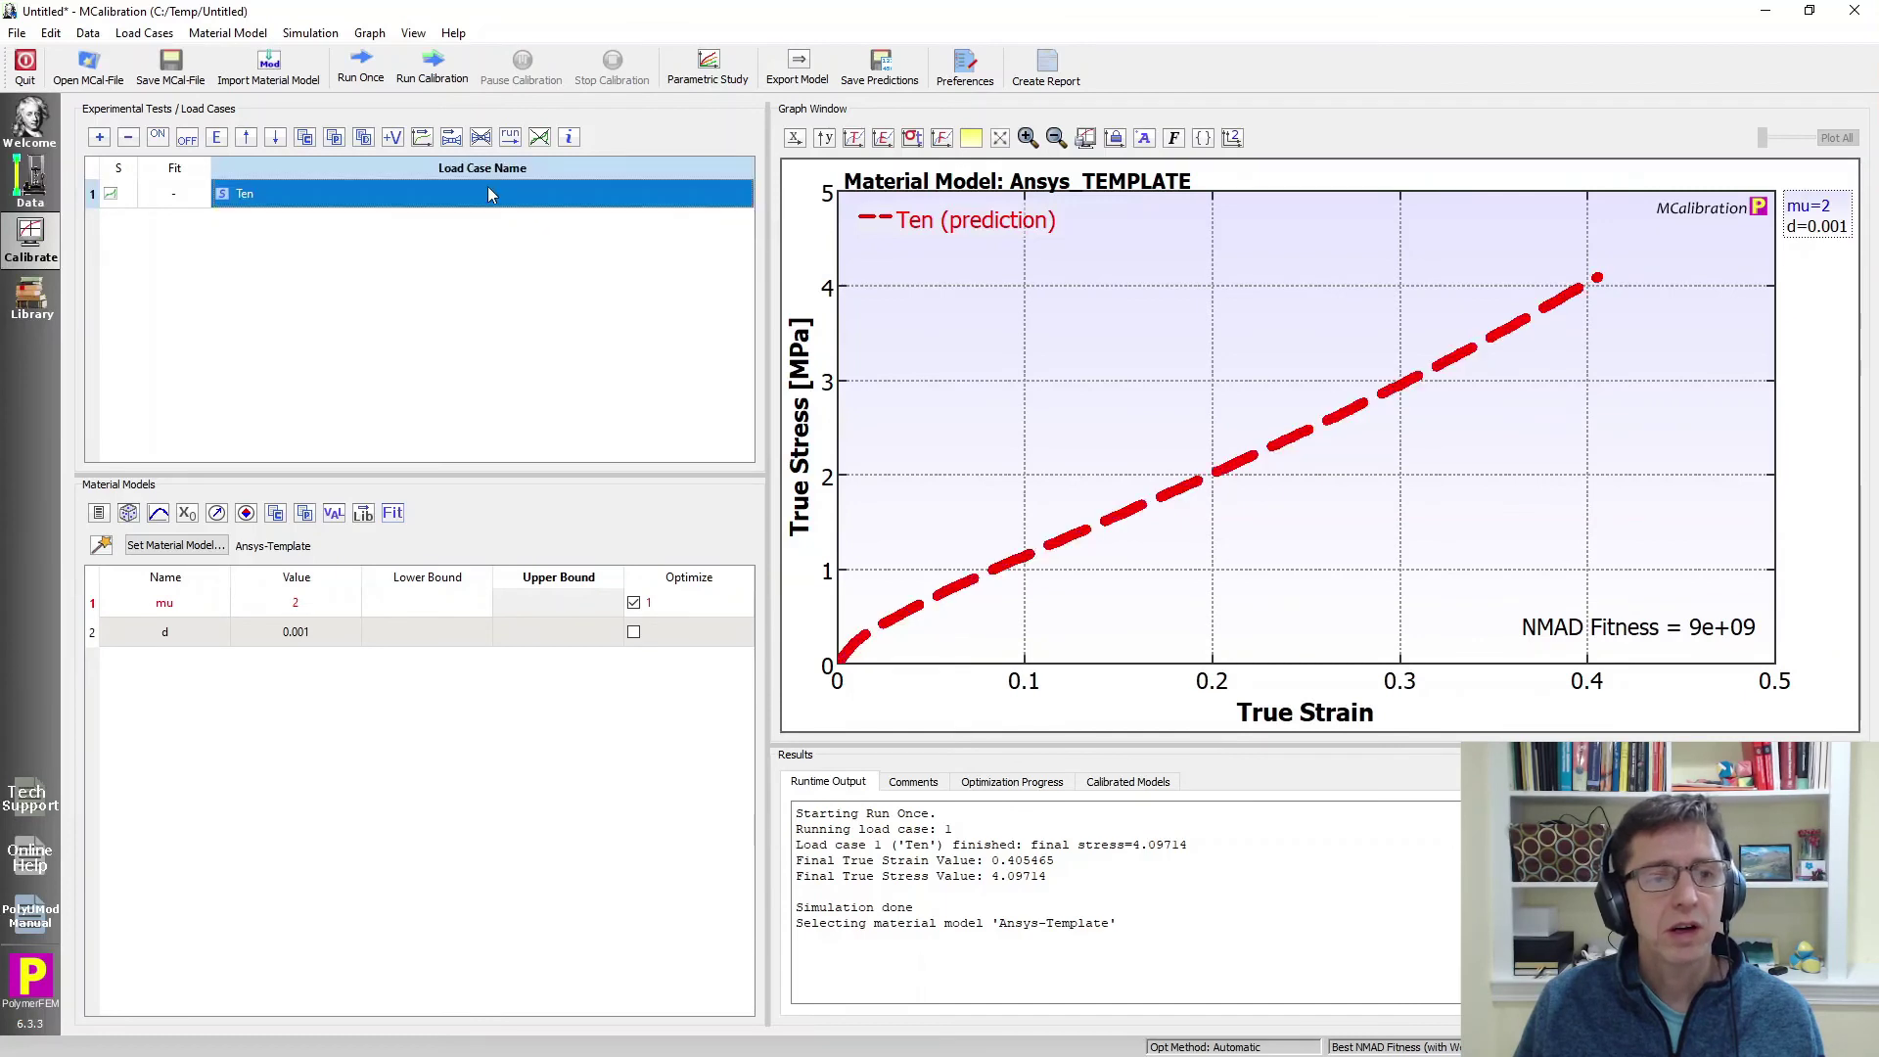
{"action": "left_click", "coordinate": [537, 142]}
{"action": "left_click", "coordinate": [411, 373]}
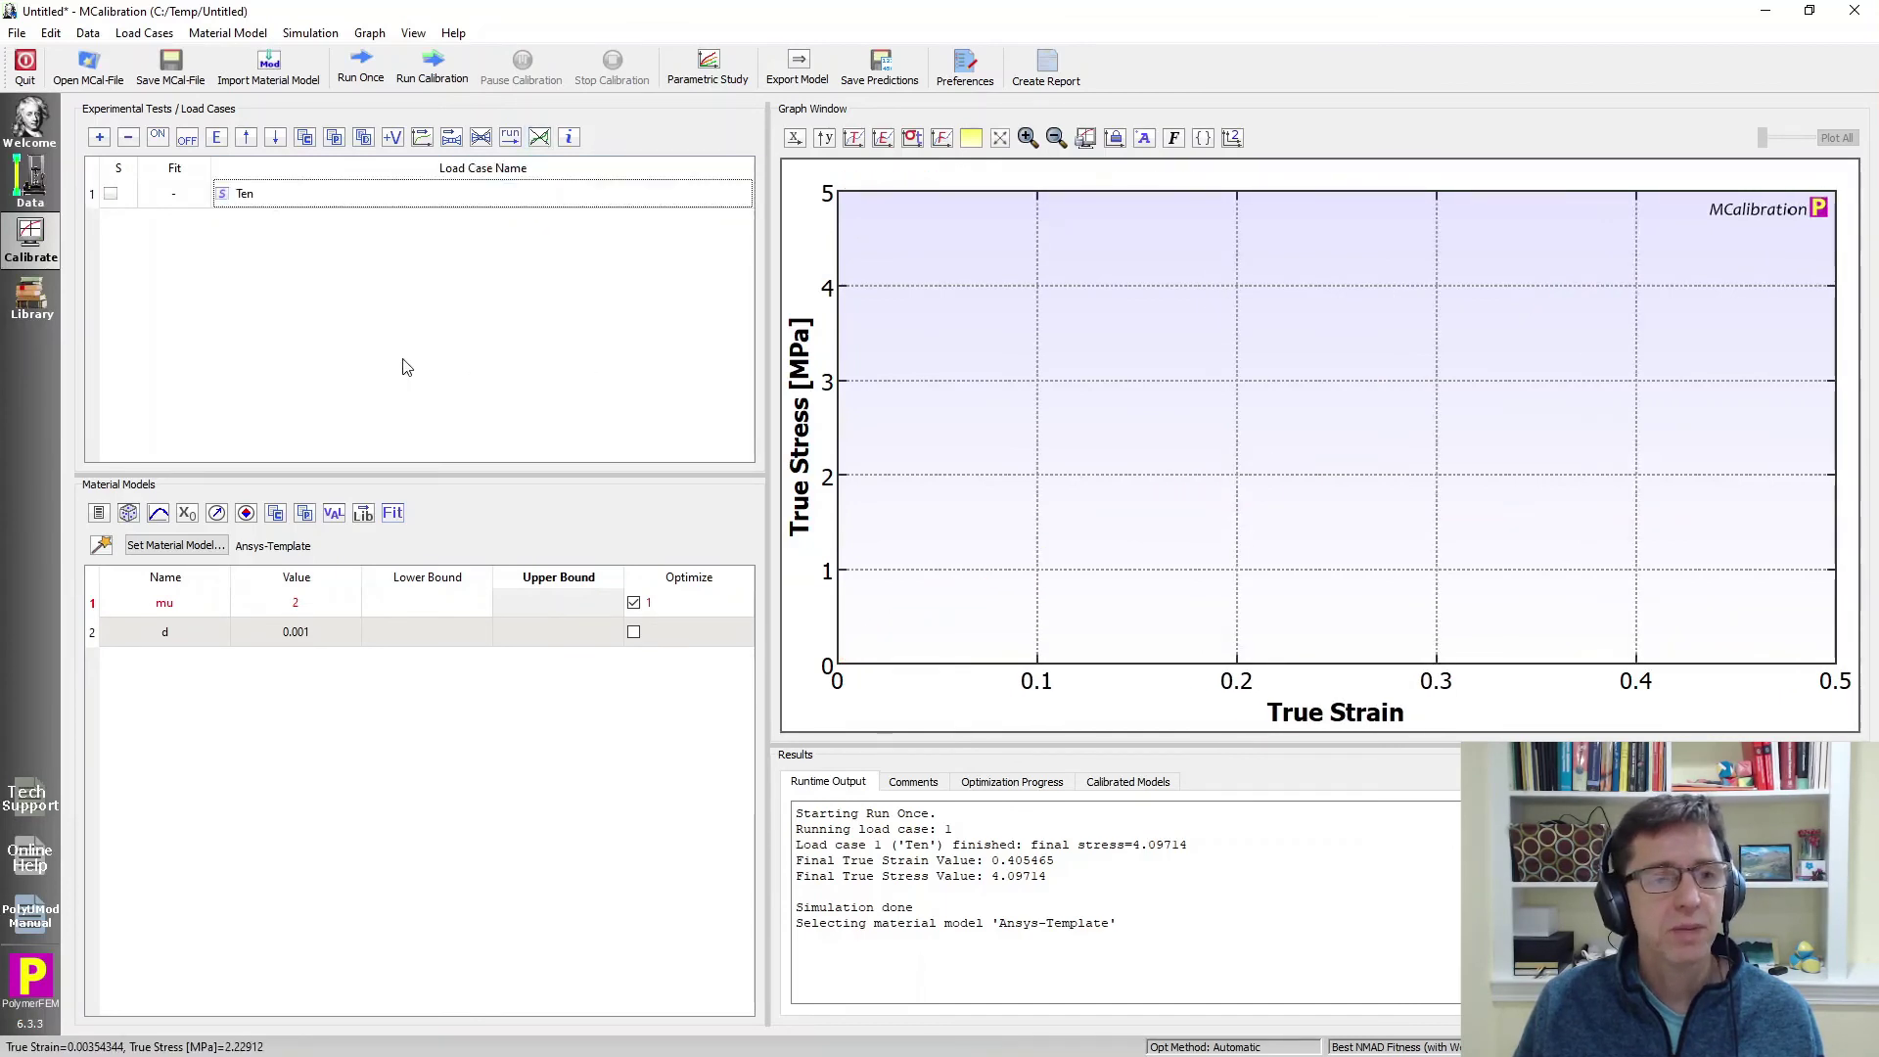
{"action": "left_click", "coordinate": [359, 71]}
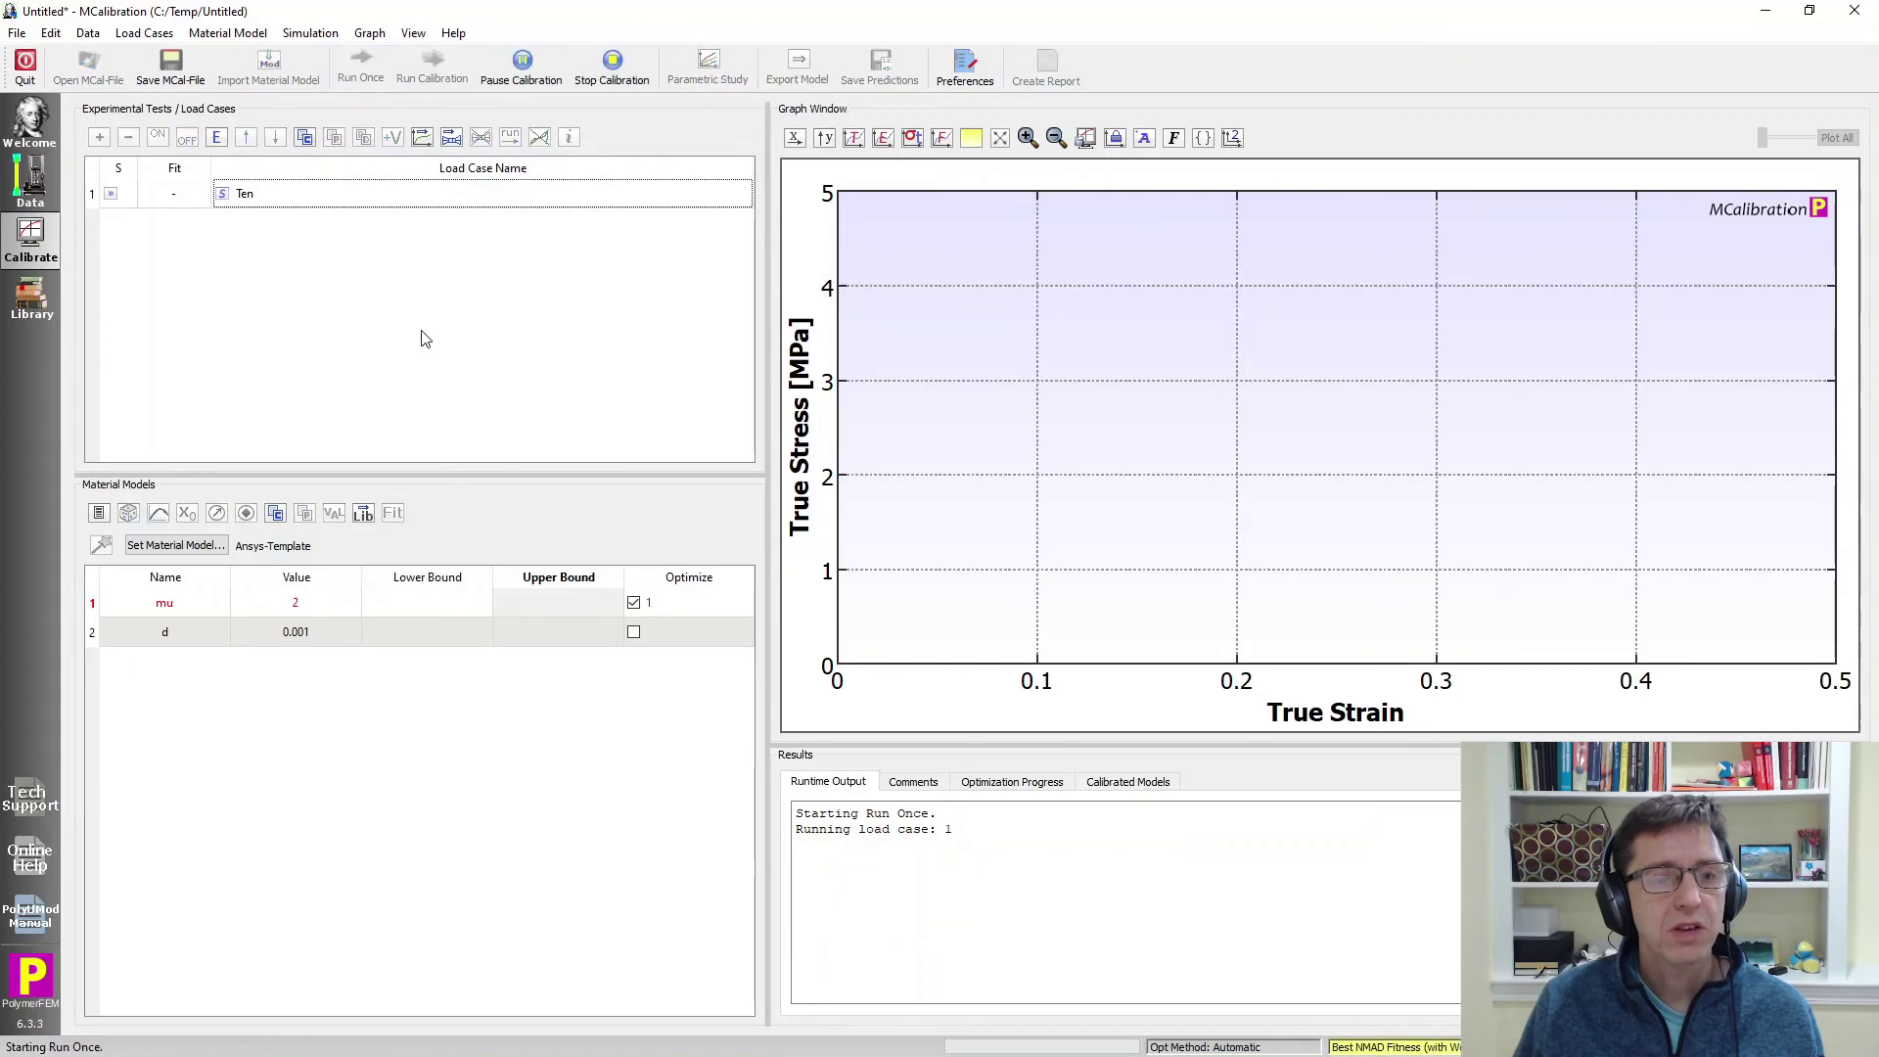